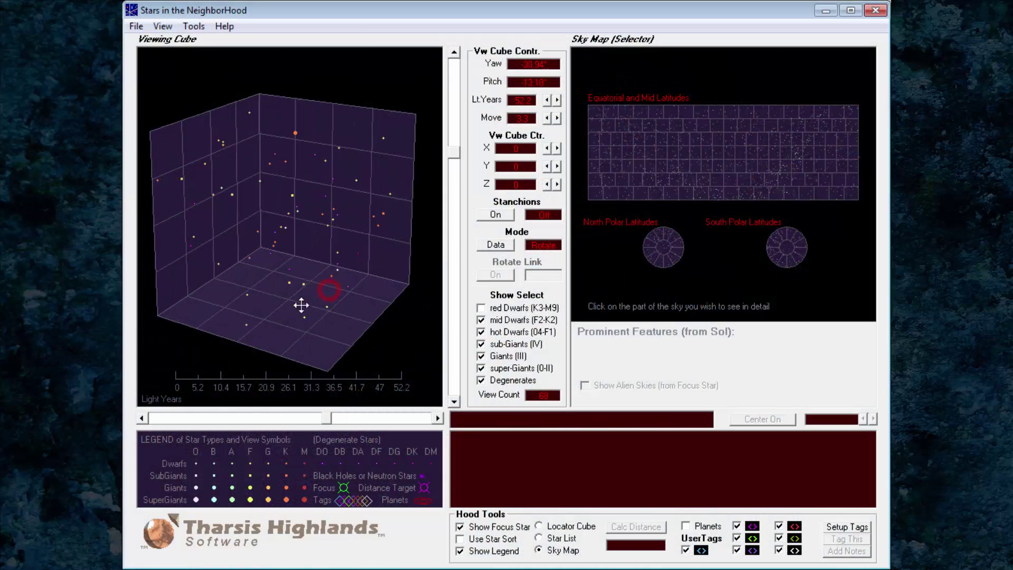
# Open the user file Leo.tg.
pyautogui.moveTo(301, 305); pyautogui.dragTo(298, 278)
pyautogui.click(136, 26)
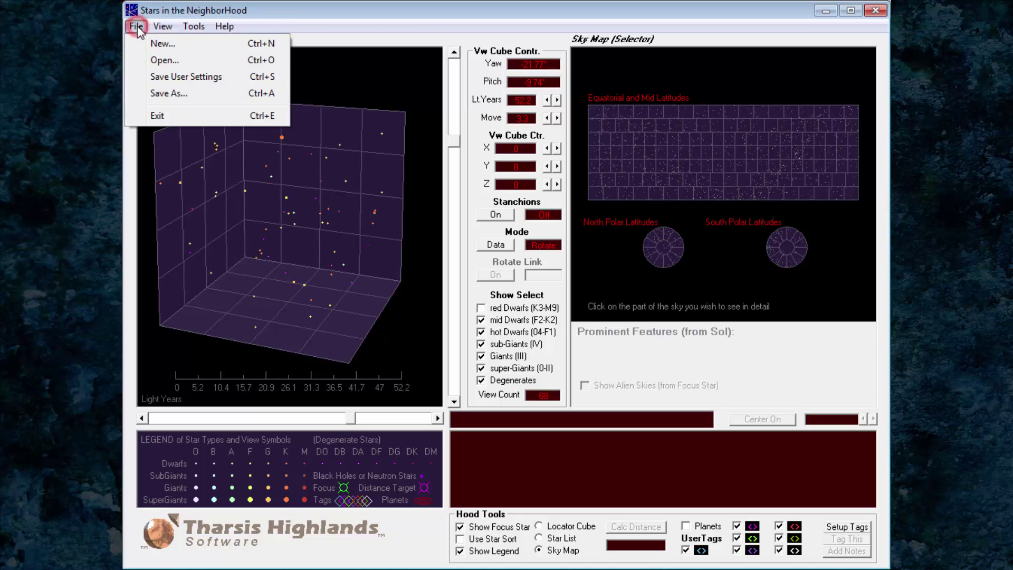
pyautogui.click(165, 60)
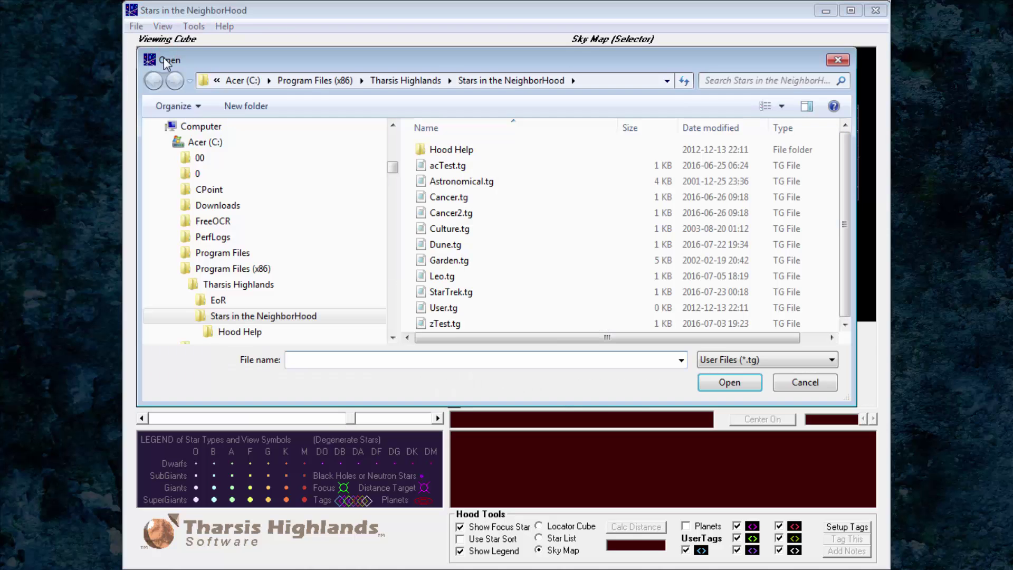
pyautogui.click(440, 277)
pyautogui.click(721, 384)
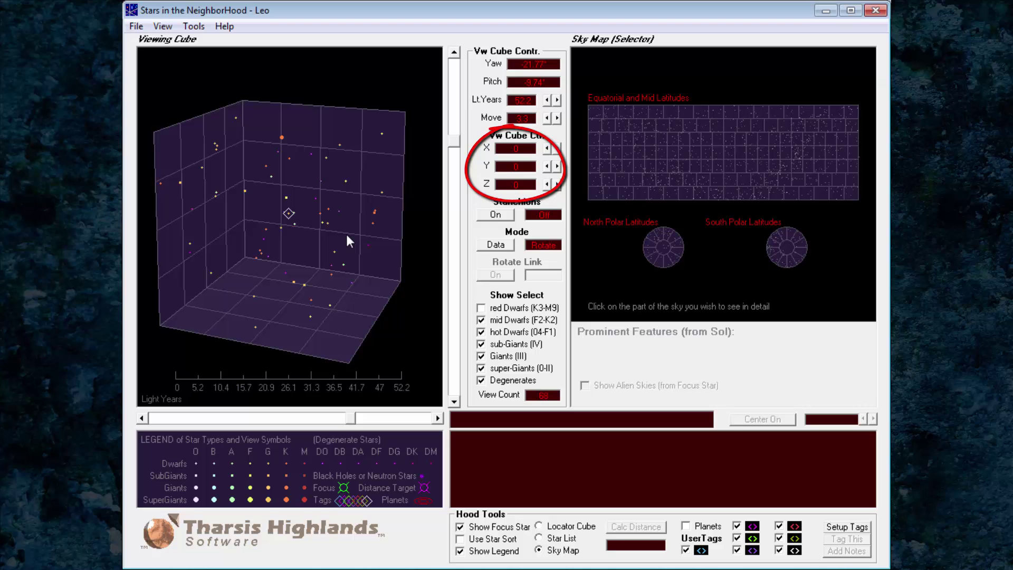
# Enlarge the viewing cube to 104.4 light years with a 52.2 move increment, and include red dwarfs (K3-M9).
pyautogui.click(557, 99)
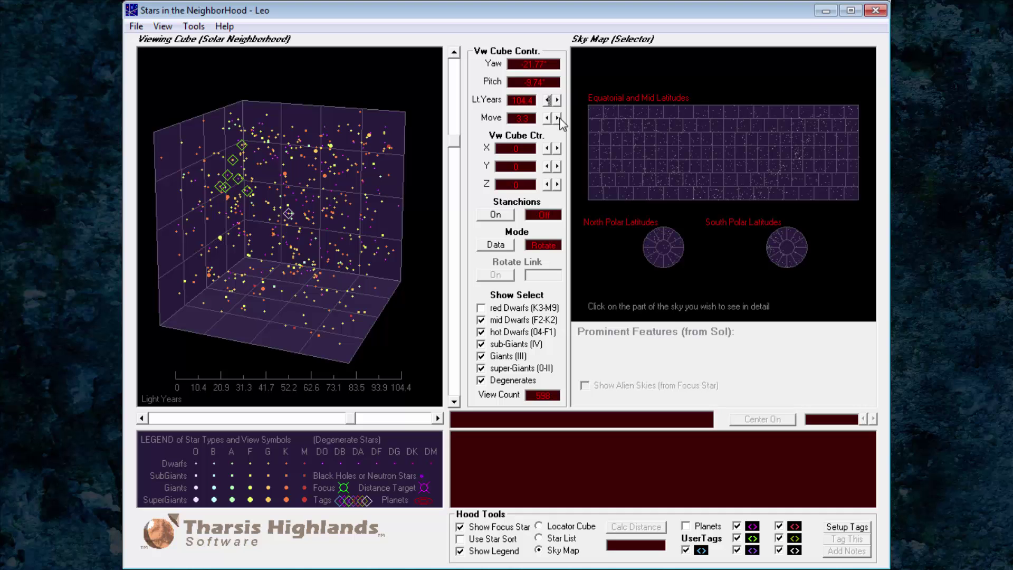
pyautogui.click(557, 118)
pyautogui.click(558, 118)
pyautogui.click(481, 308)
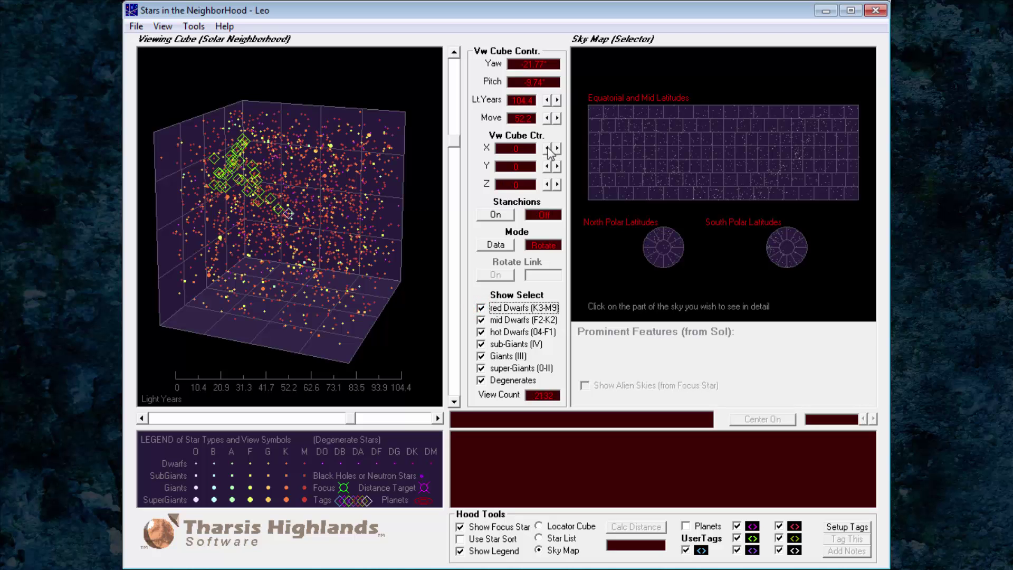
# Move the viewing cube's centre to X -52.2, Y 52.2 and Z 26.1, using a 26.1 increment for Z.
pyautogui.click(548, 150)
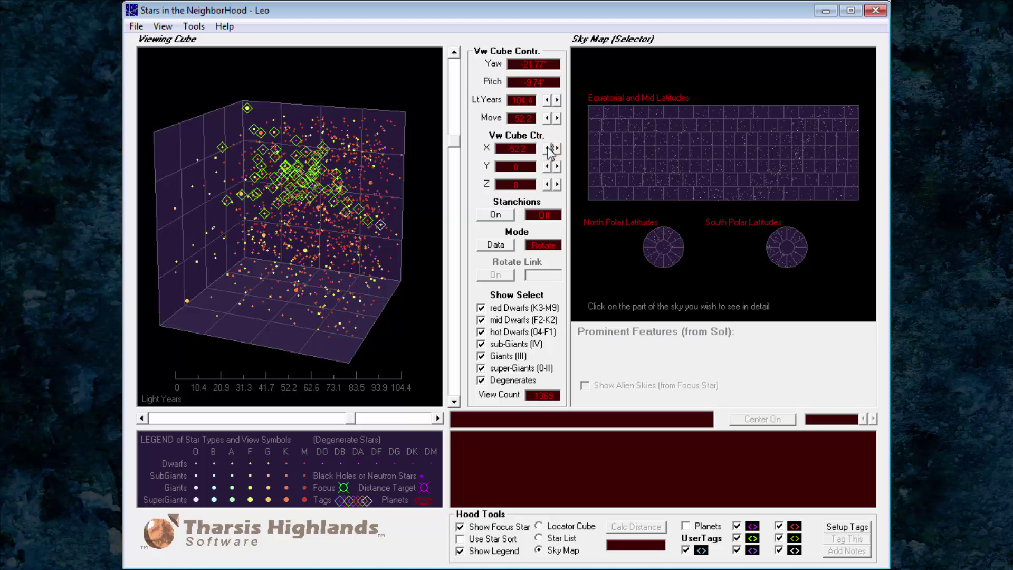
pyautogui.click(557, 166)
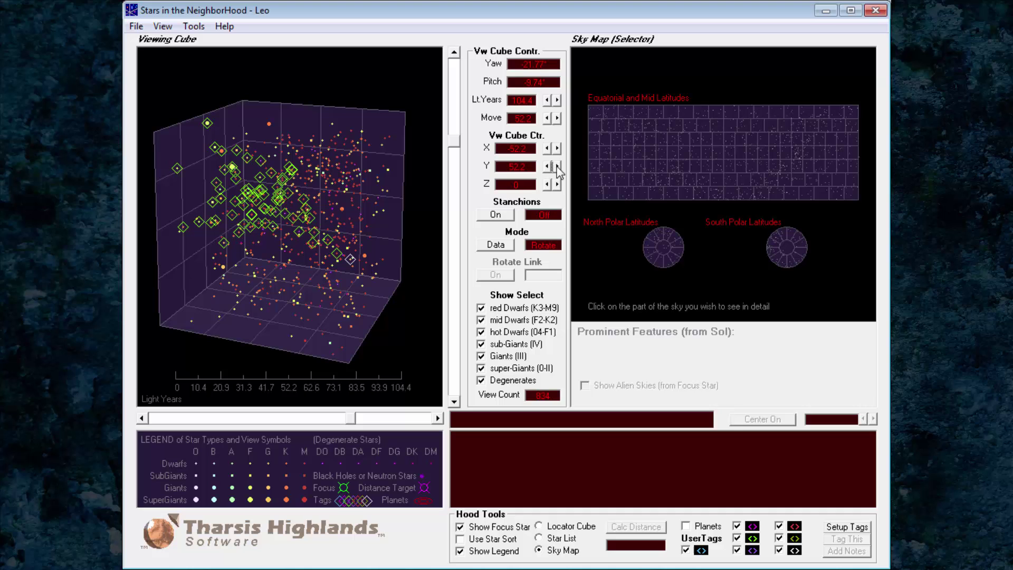
pyautogui.click(546, 118)
pyautogui.click(557, 184)
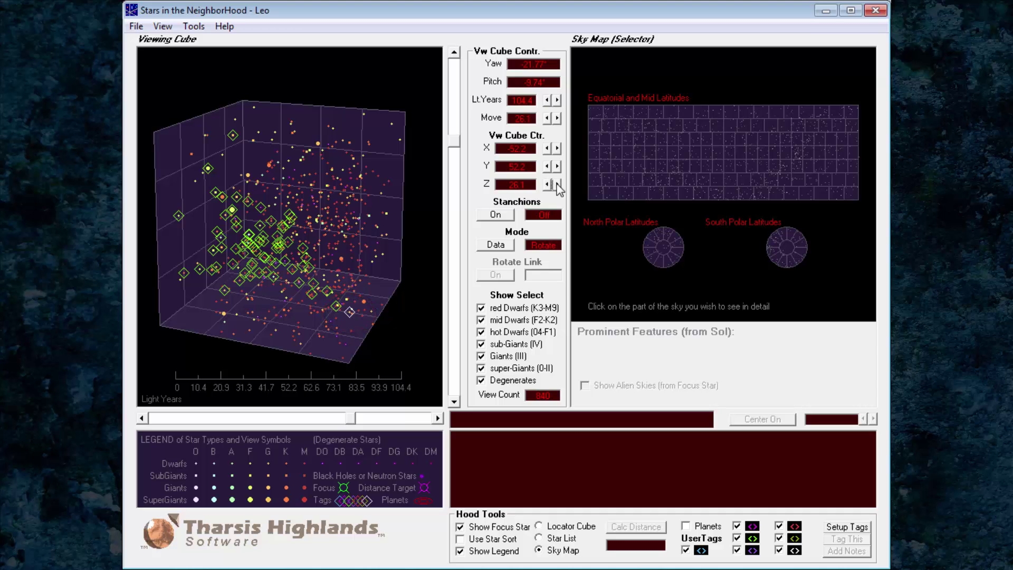
# List the Leo-tagged stars within 30 light years of the user-supplied coordinates X 0, Y 0, Z 0.
pyautogui.click(538, 537)
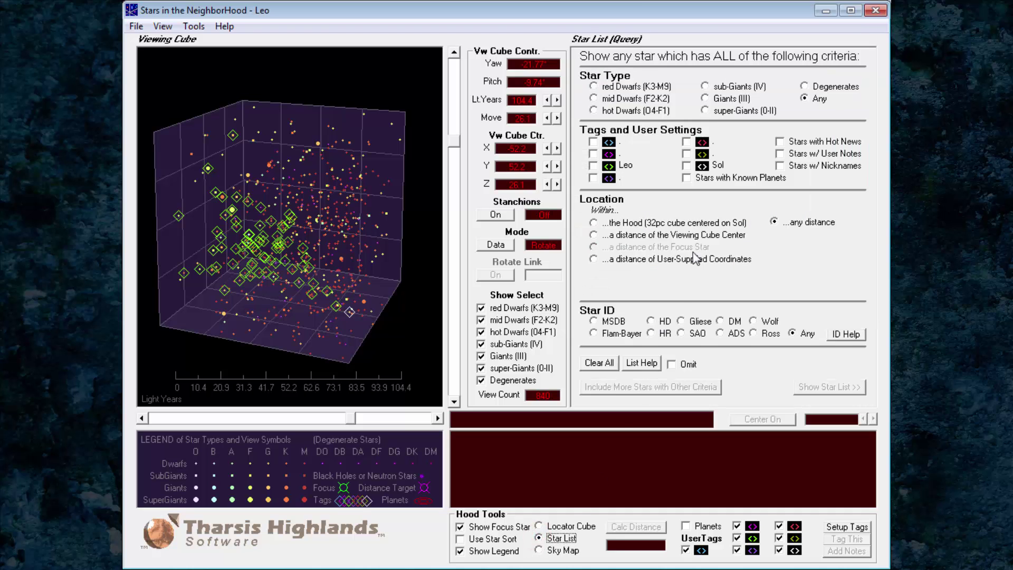
pyautogui.click(594, 166)
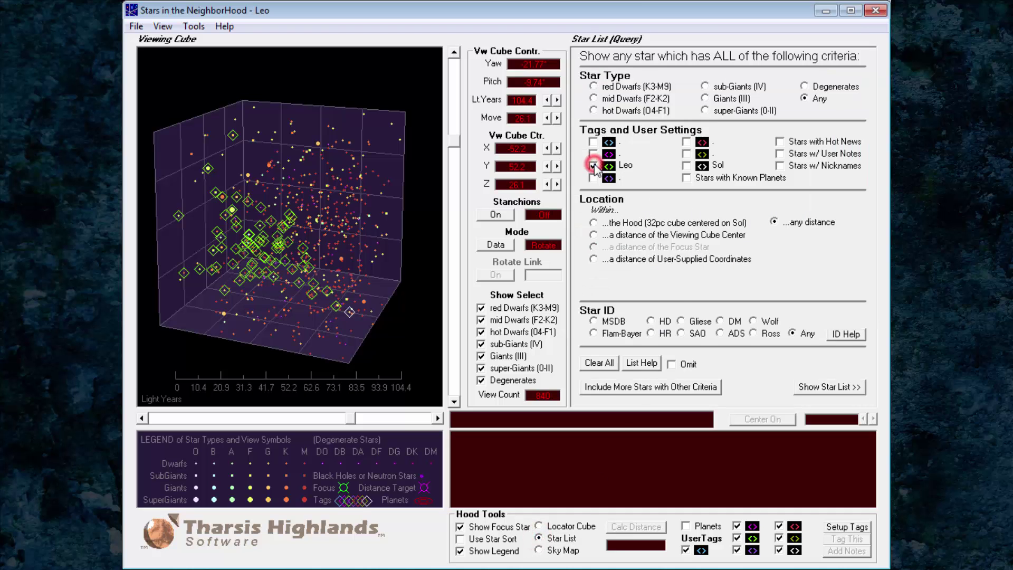
pyautogui.click(594, 260)
pyautogui.click(782, 247)
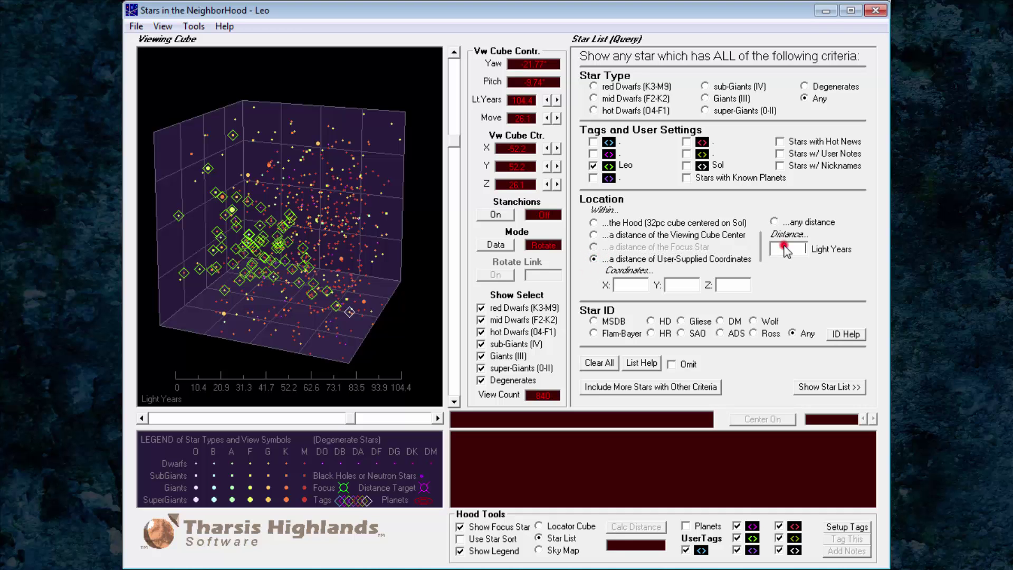
pyautogui.write('30')
pyautogui.click(633, 284)
pyautogui.write('0')
pyautogui.click(678, 284)
pyautogui.write('0')
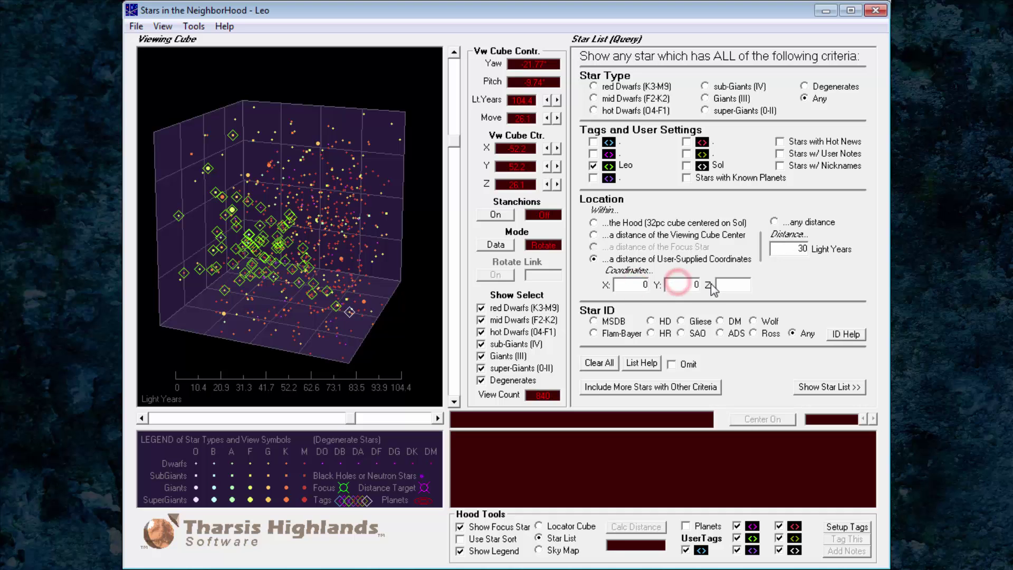
pyautogui.click(732, 285)
pyautogui.write('0')
pyautogui.click(834, 389)
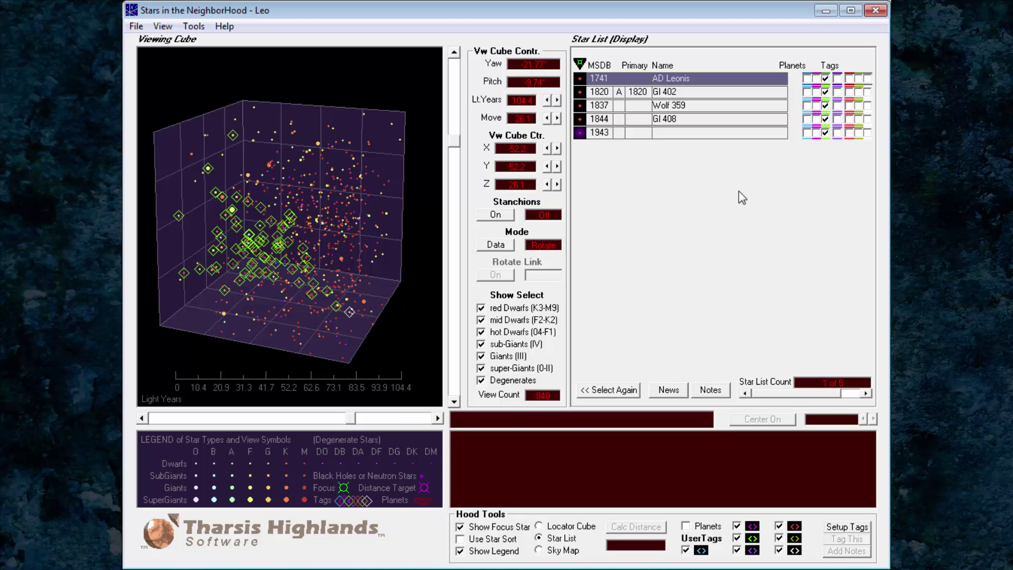
# Examine the listed stars one by one: Wolf 359, AD Leonis, GI 402, GI 408 and MSDB 1943.
pyautogui.click(581, 106)
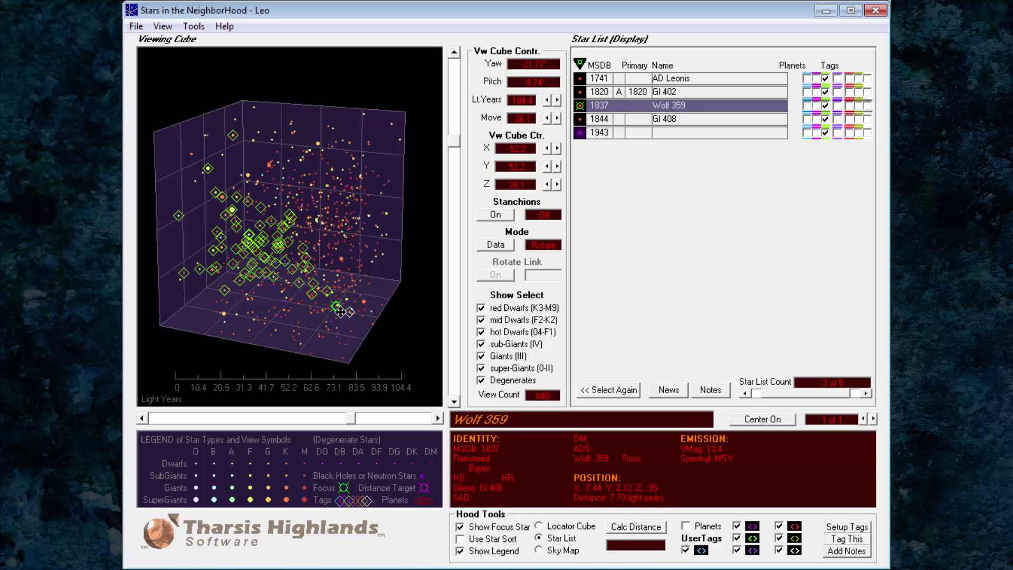
pyautogui.click(580, 78)
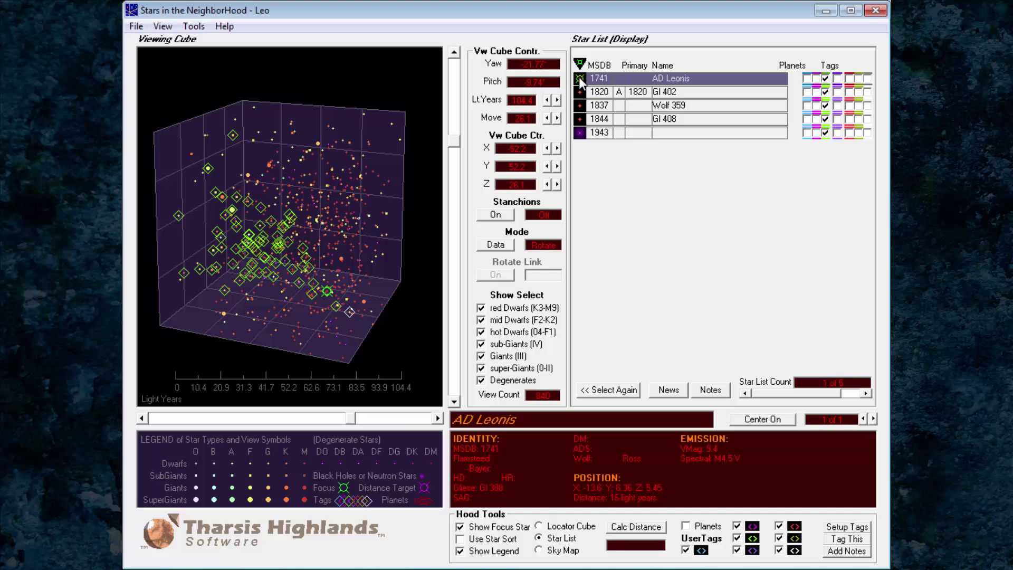
pyautogui.click(580, 91)
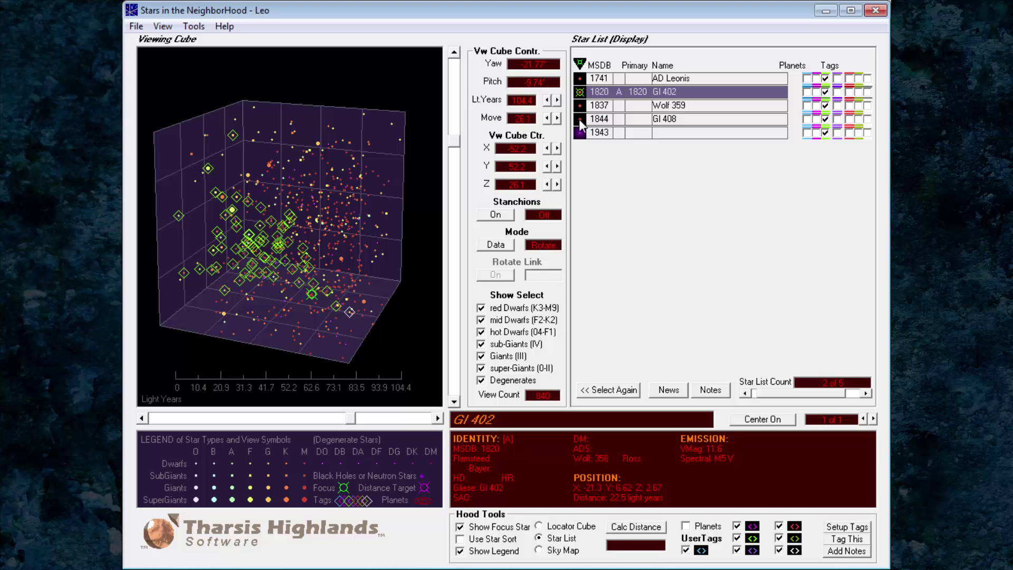
pyautogui.click(579, 120)
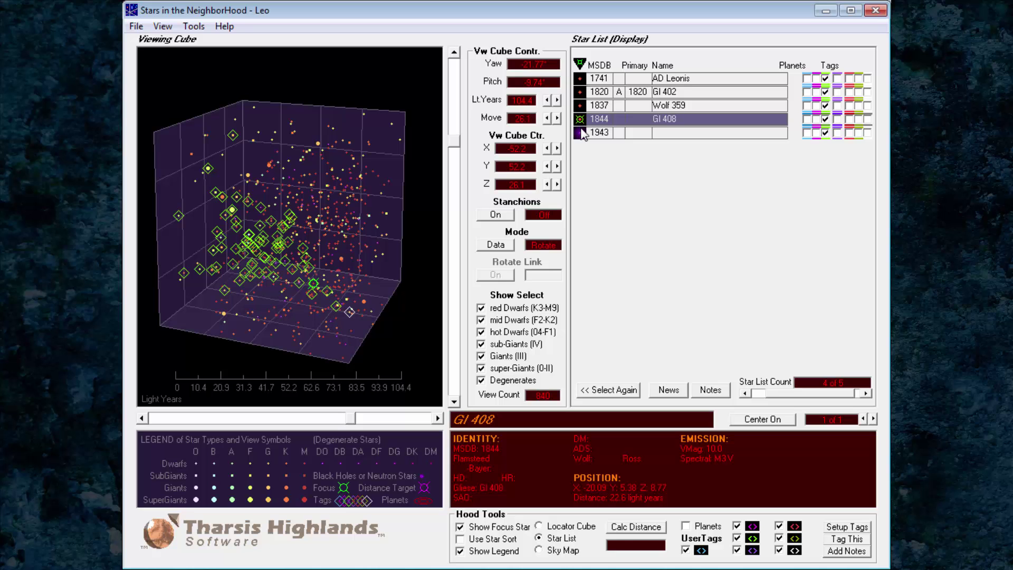
pyautogui.click(580, 132)
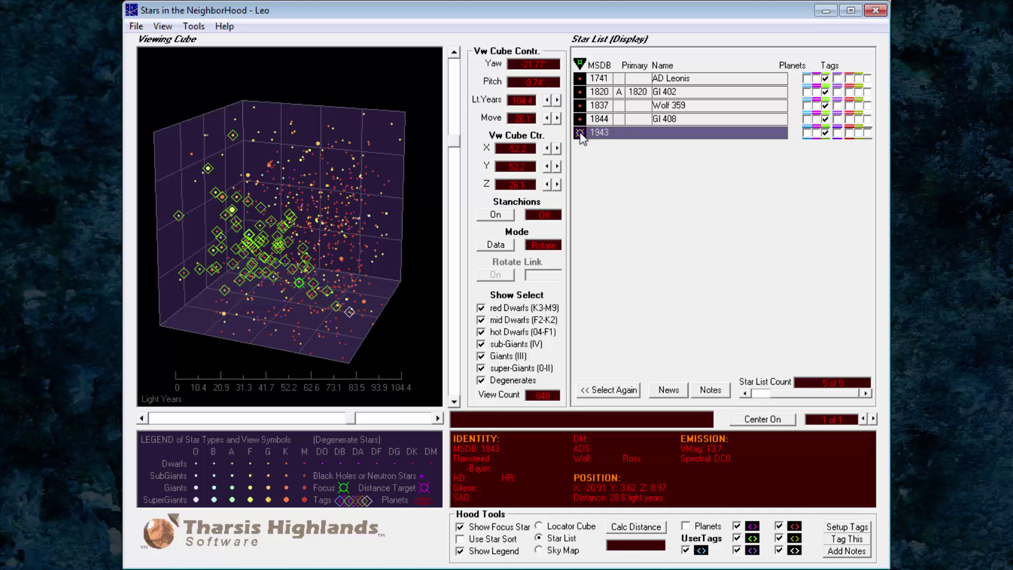
# Make AD Leonis the focus star and show it in the sky map closeup of Leo with Extra-Brite enabled.
pyautogui.click(579, 78)
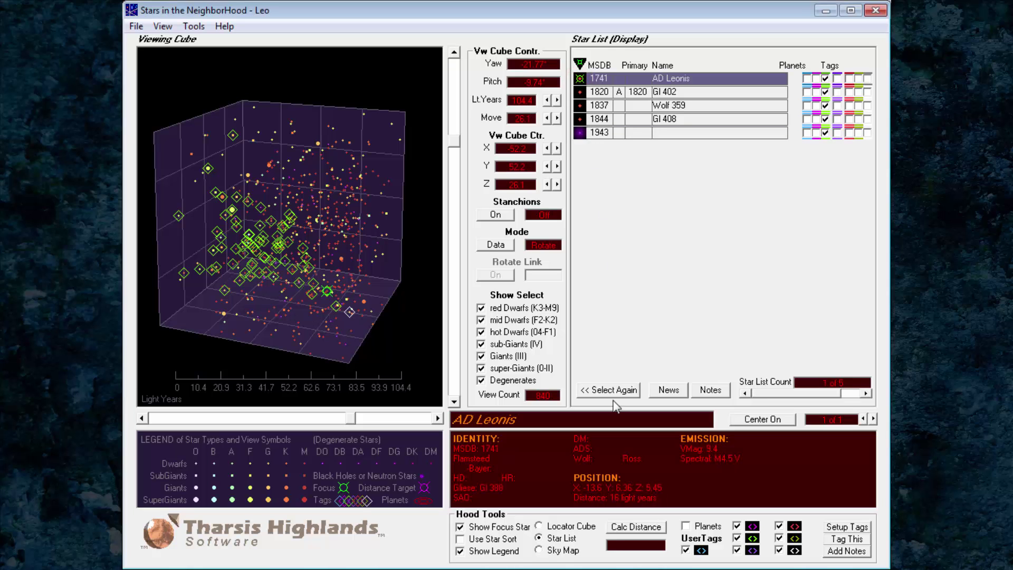
pyautogui.click(538, 550)
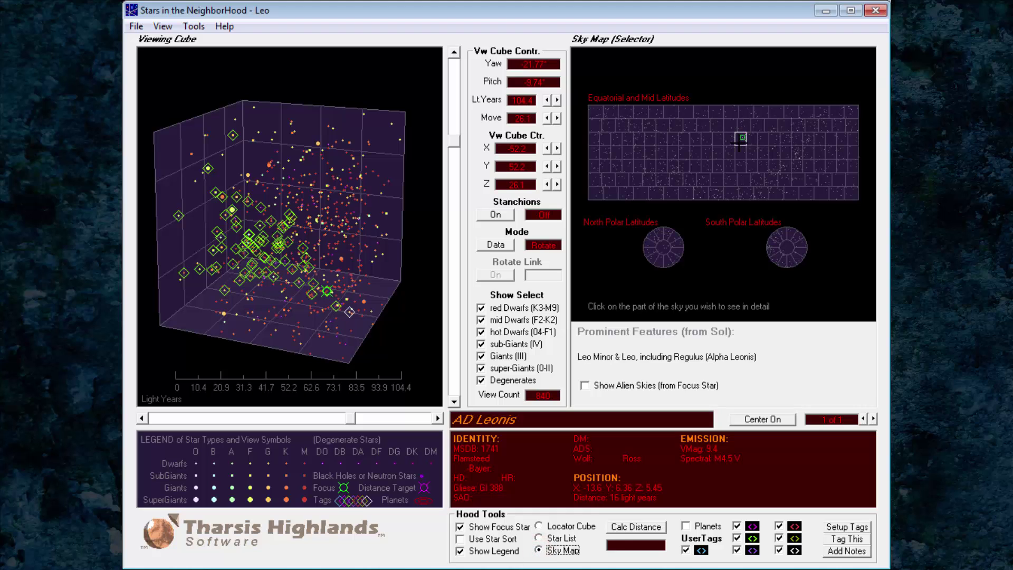
pyautogui.click(740, 141)
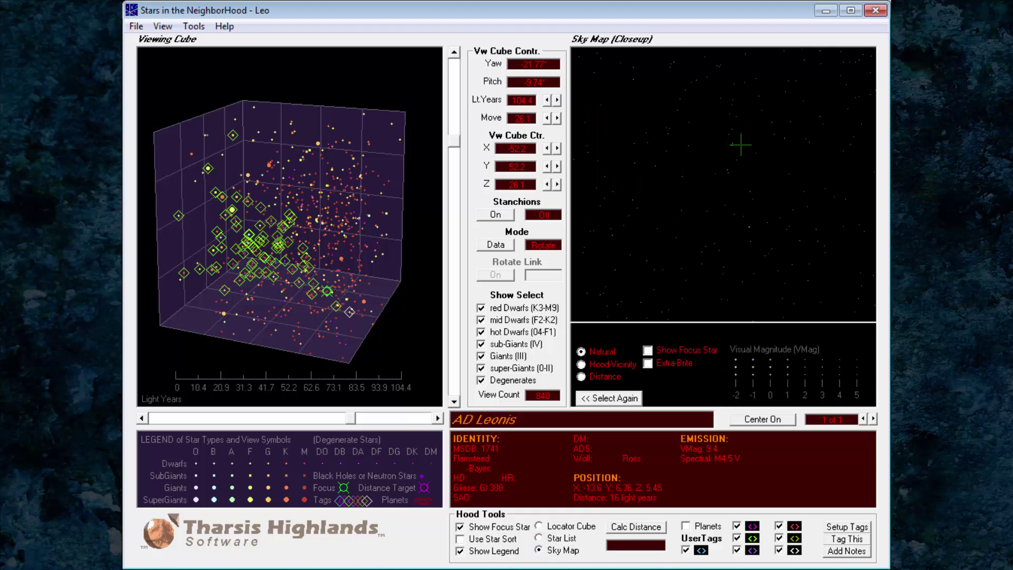
pyautogui.click(647, 362)
pyautogui.click(648, 350)
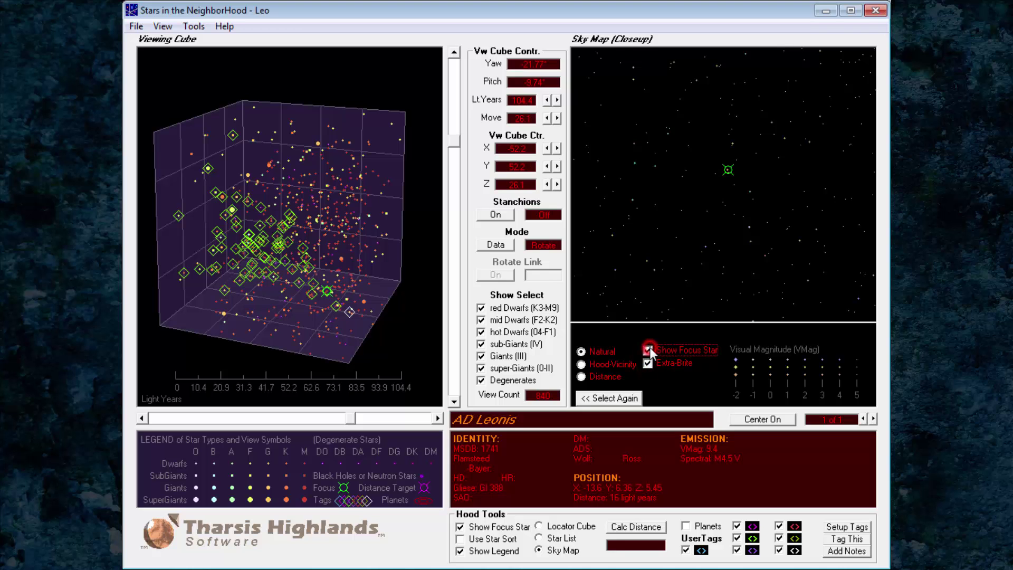
# Alternate the focus between AD Leonis and 41 Gamma 1 Leonis to compare their positions in the viewing cube.
pyautogui.moveTo(728, 170)
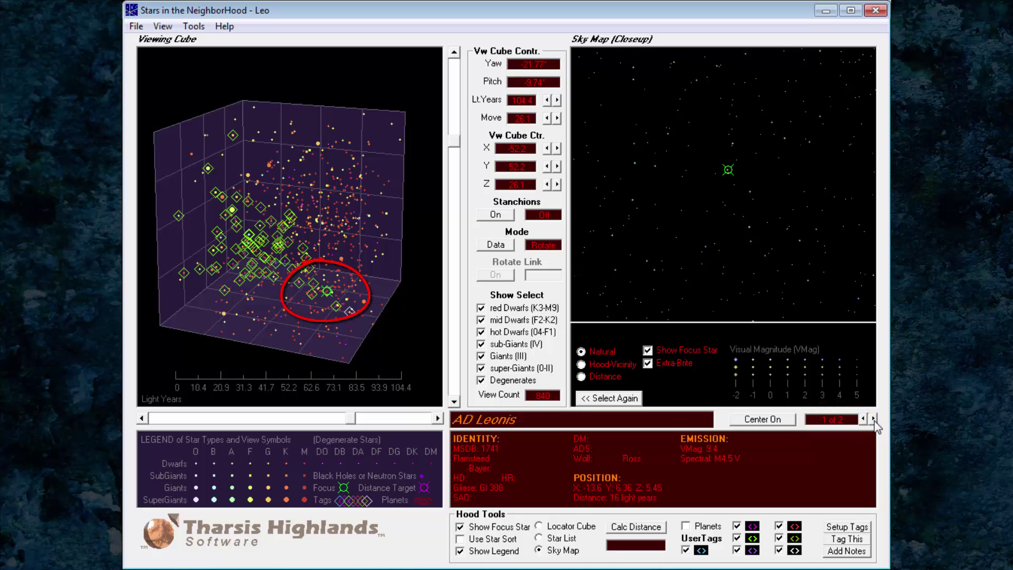
pyautogui.click(873, 419)
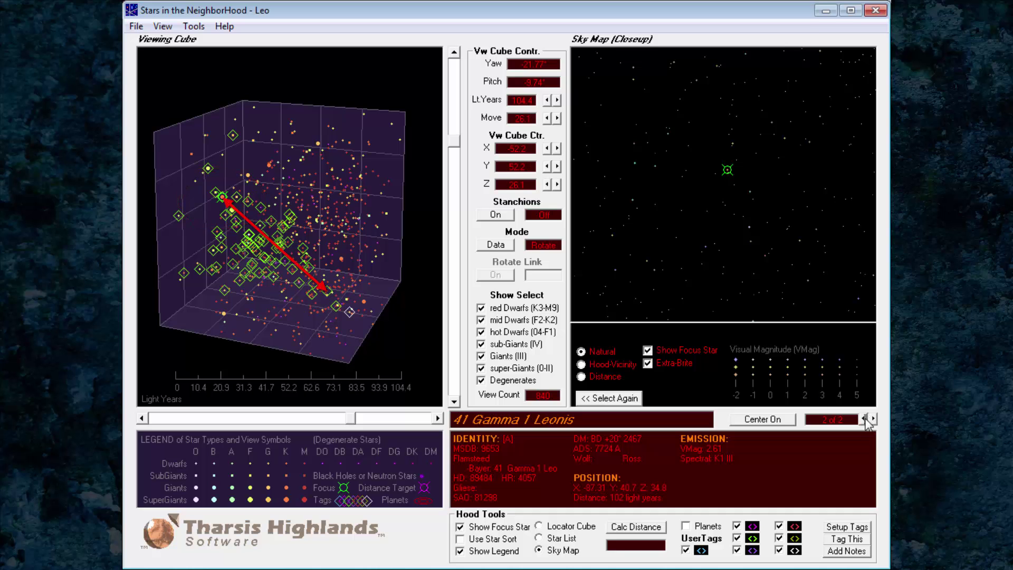
pyautogui.click(864, 419)
pyautogui.click(873, 419)
pyautogui.click(864, 418)
pyautogui.click(872, 419)
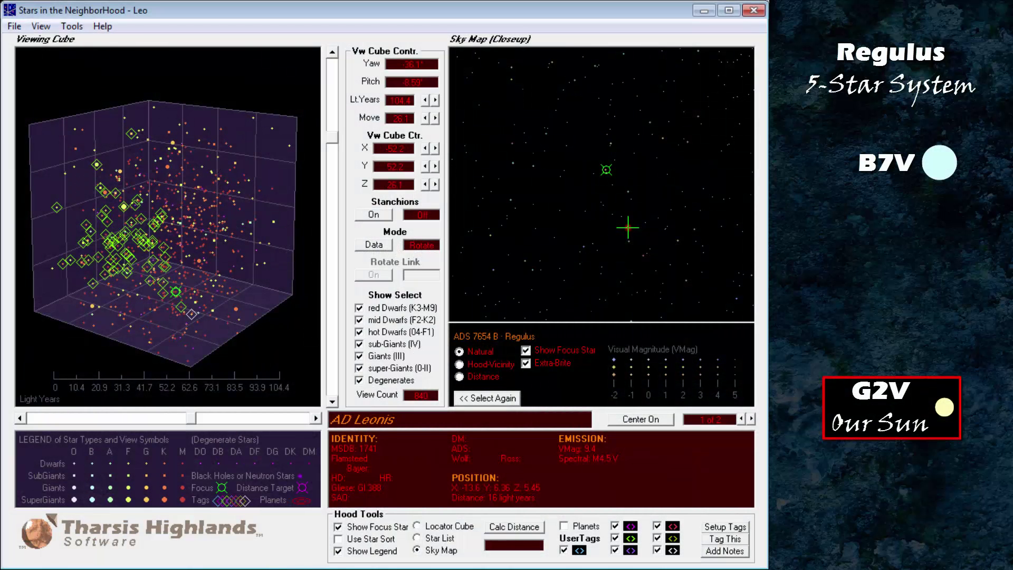
# Make Regulus (ADS 7654 B) the focus star and centre the viewing cube on it.
pyautogui.click(628, 227)
pyautogui.click(633, 419)
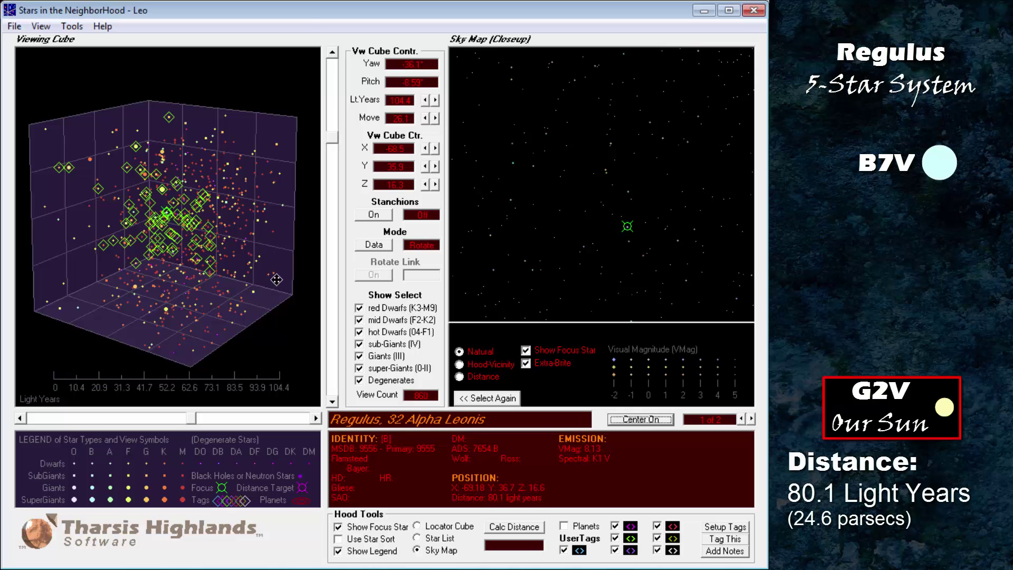
pyautogui.moveTo(272, 283); pyautogui.dragTo(220, 310)
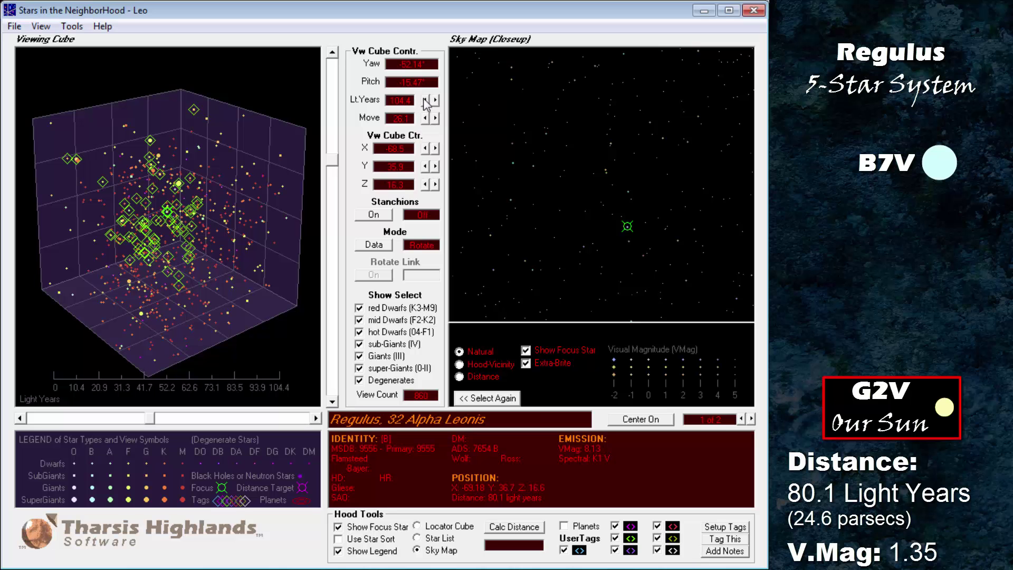
# Reduce the viewing cube around Regulus to 26.1 light years and inspect the neighbouring stars.
pyautogui.click(425, 100)
pyautogui.click(425, 99)
pyautogui.click(424, 99)
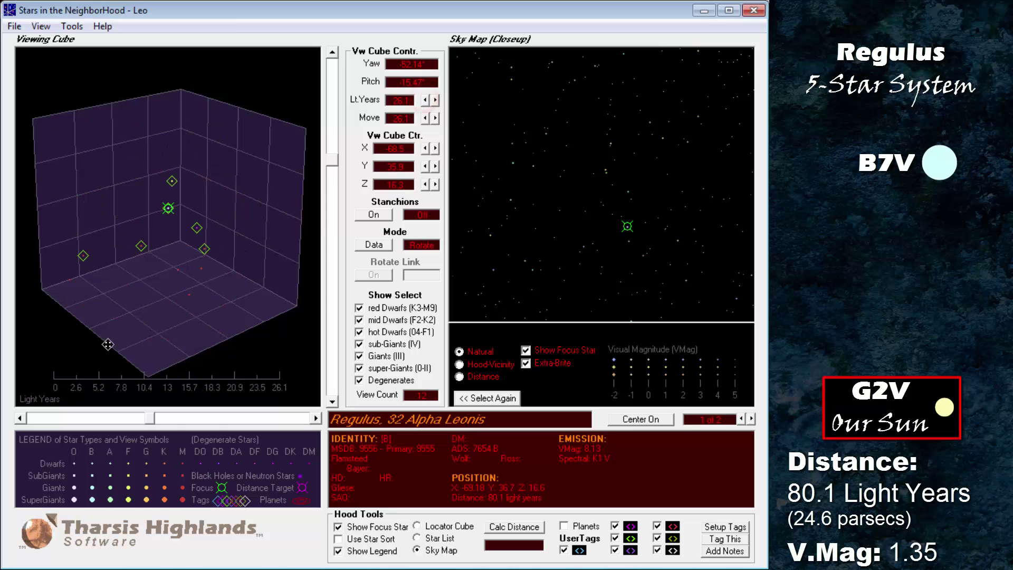
pyautogui.moveTo(107, 344)
pyautogui.mouseDown()
pyautogui.moveTo(211, 353)
pyautogui.moveTo(243, 334)
pyautogui.moveTo(262, 344)
pyautogui.moveTo(113, 339)
pyautogui.mouseUp()
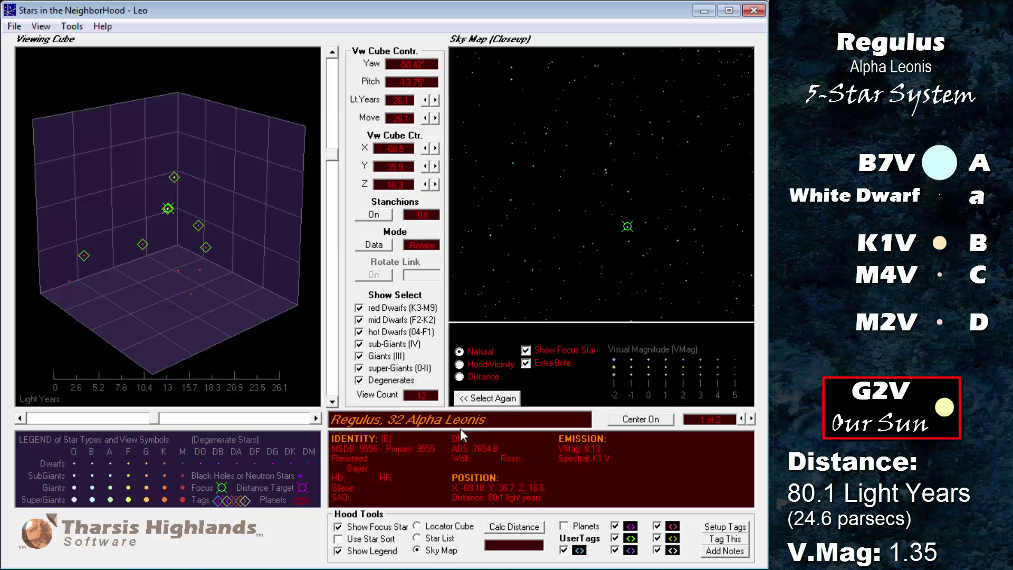
# Switch the sky map closeup to the region containing Beta Leonis, and centre the viewing cube on that star.
pyautogui.click(505, 397)
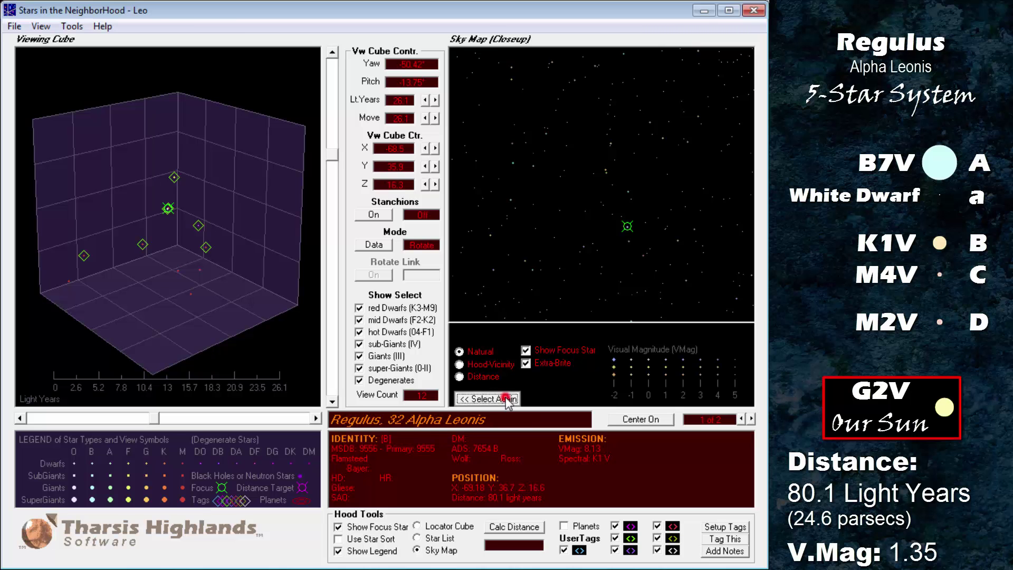
pyautogui.click(608, 139)
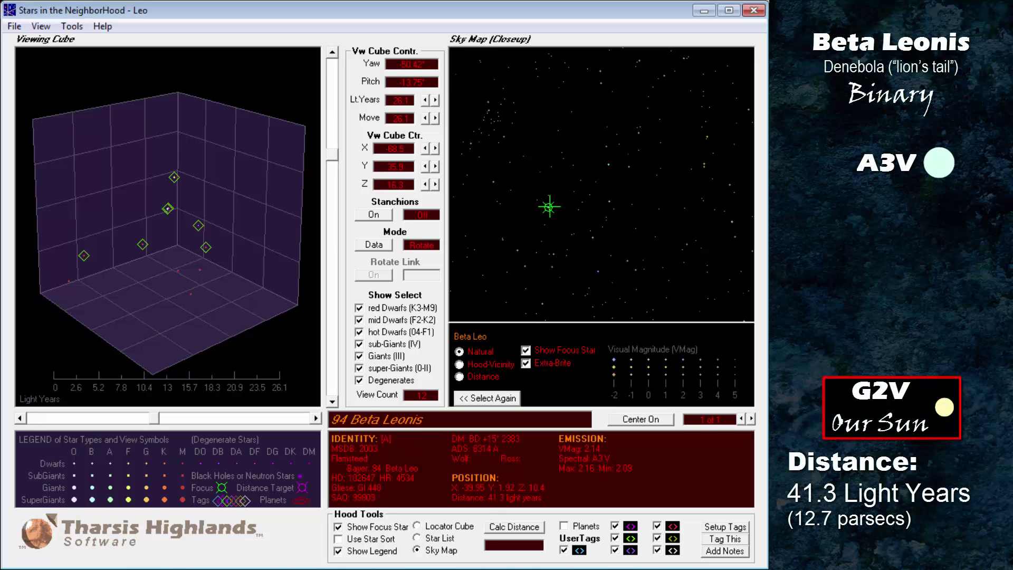
pyautogui.click(637, 419)
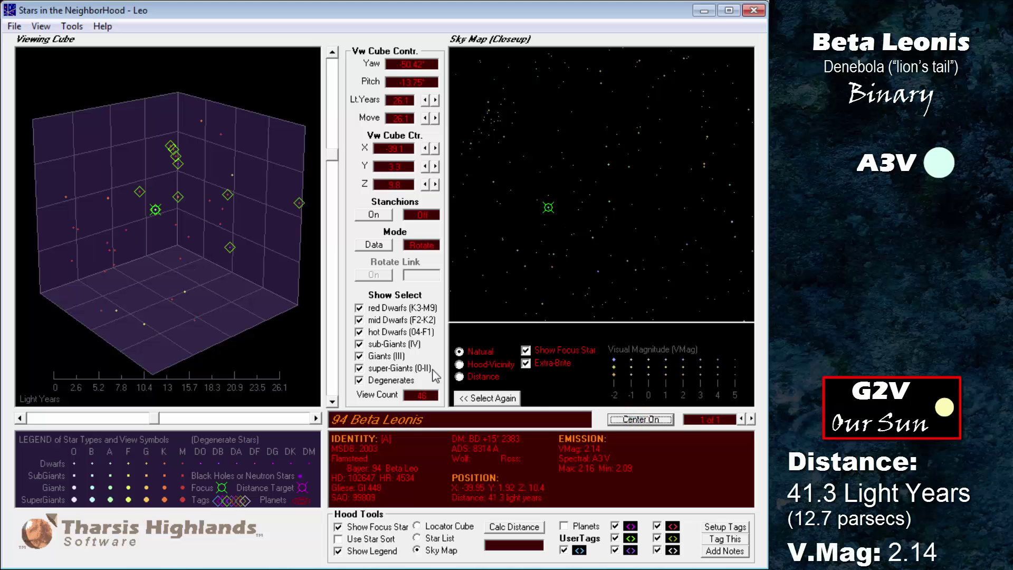
pyautogui.moveTo(166, 315)
pyautogui.mouseDown()
pyautogui.moveTo(264, 319)
pyautogui.moveTo(278, 299)
pyautogui.moveTo(219, 333)
pyautogui.moveTo(162, 331)
pyautogui.mouseUp()
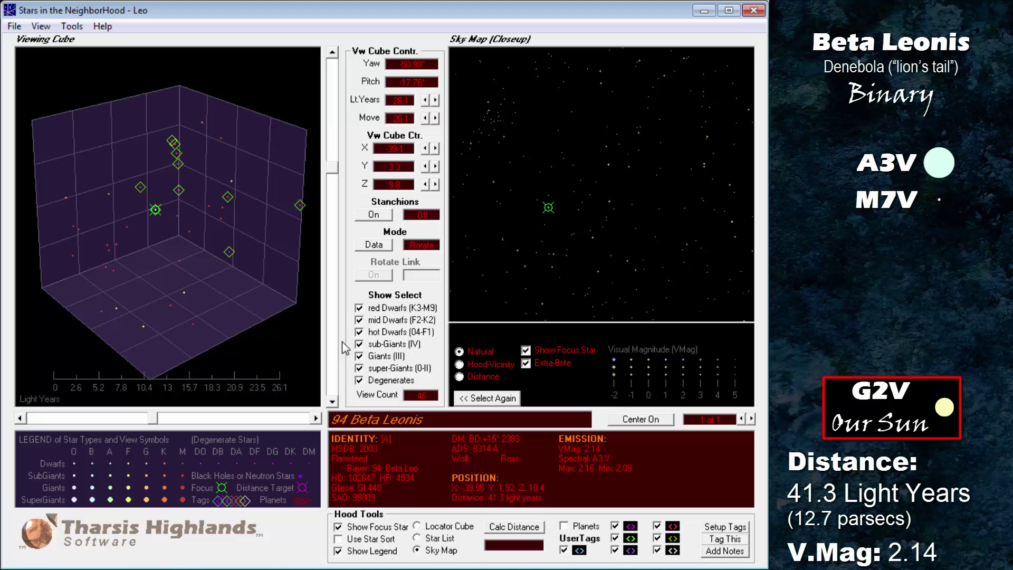
# Make 68 Delta Leonis the focus star and centre the viewing cube on it.
pyautogui.moveTo(608, 165)
pyautogui.click(607, 166)
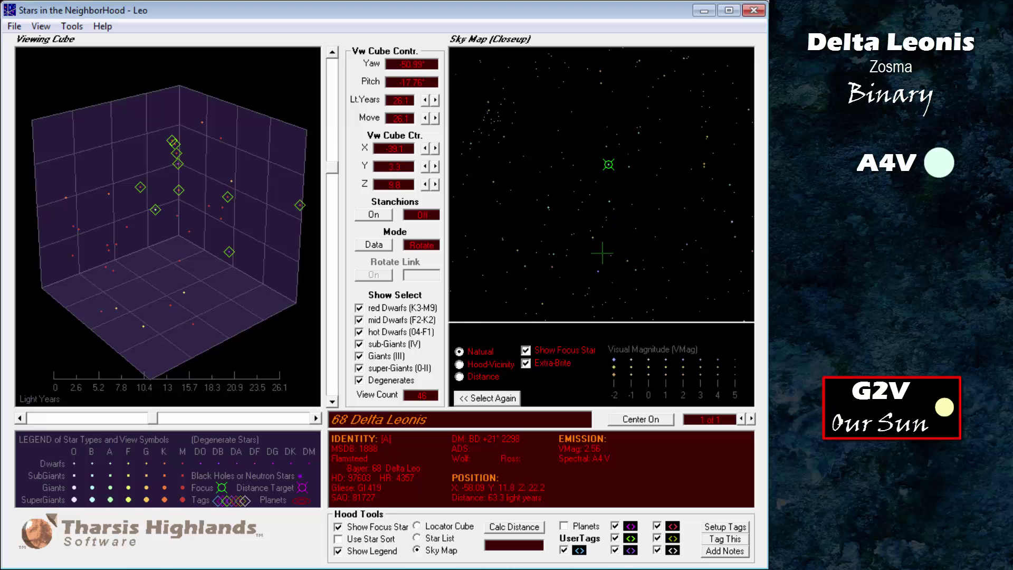
pyautogui.click(653, 420)
pyautogui.moveTo(141, 358); pyautogui.dragTo(216, 330)
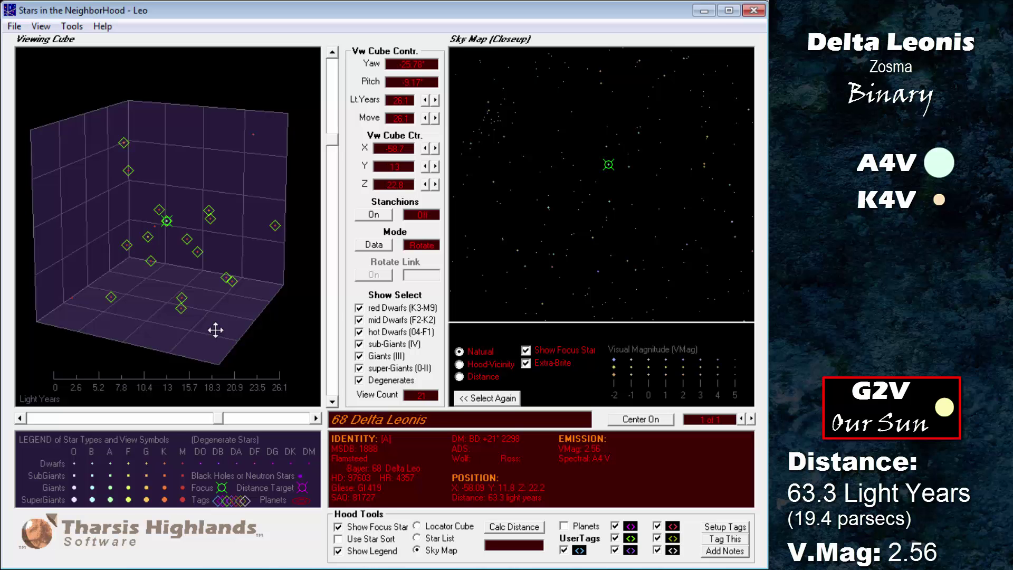
# Make 41 Gamma 1 Leonis the focus star, centre the viewing cube on it and rotate the cube slightly.
pyautogui.moveTo(704, 162)
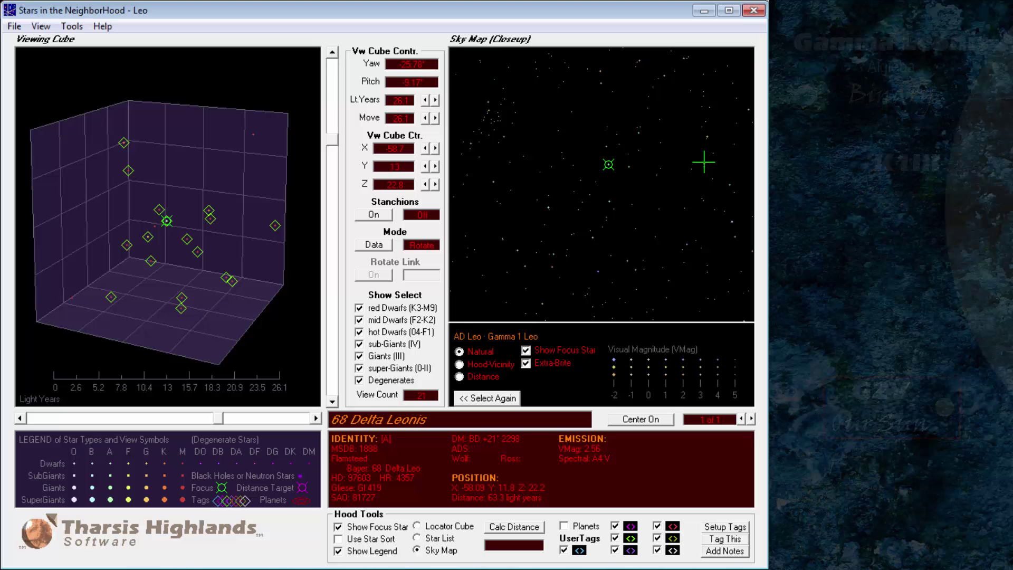
pyautogui.click(704, 162)
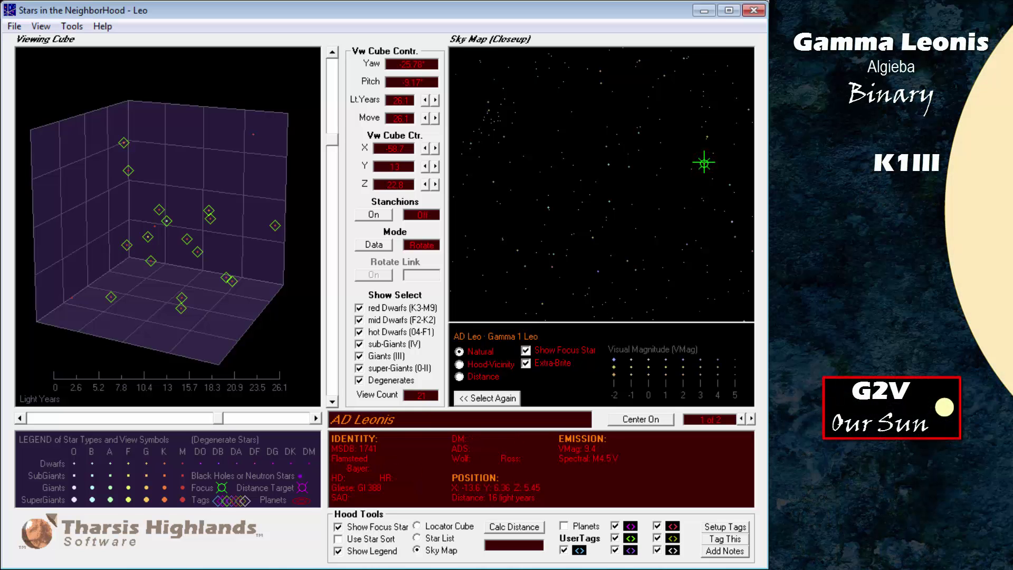
pyautogui.click(751, 419)
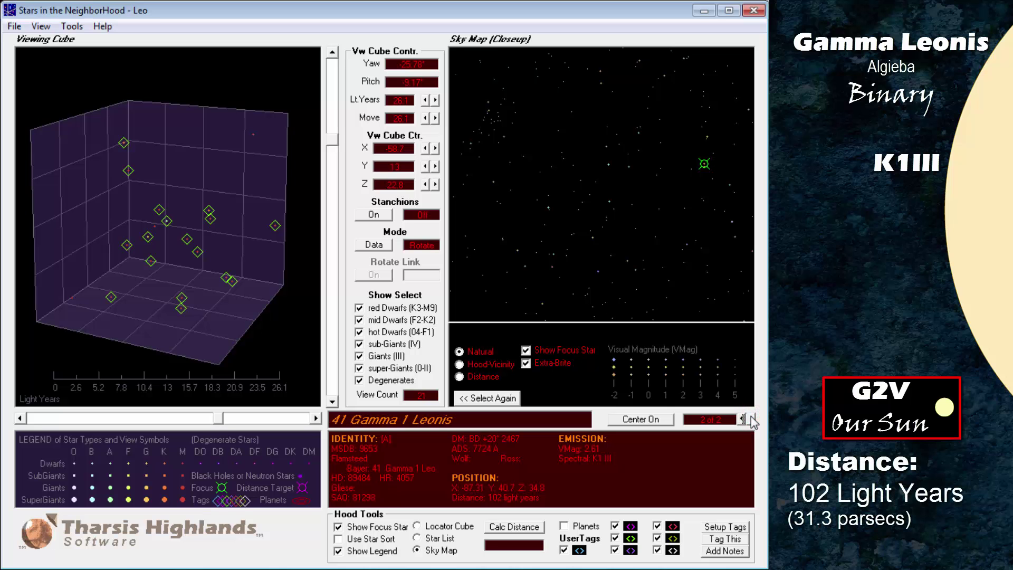
pyautogui.click(644, 419)
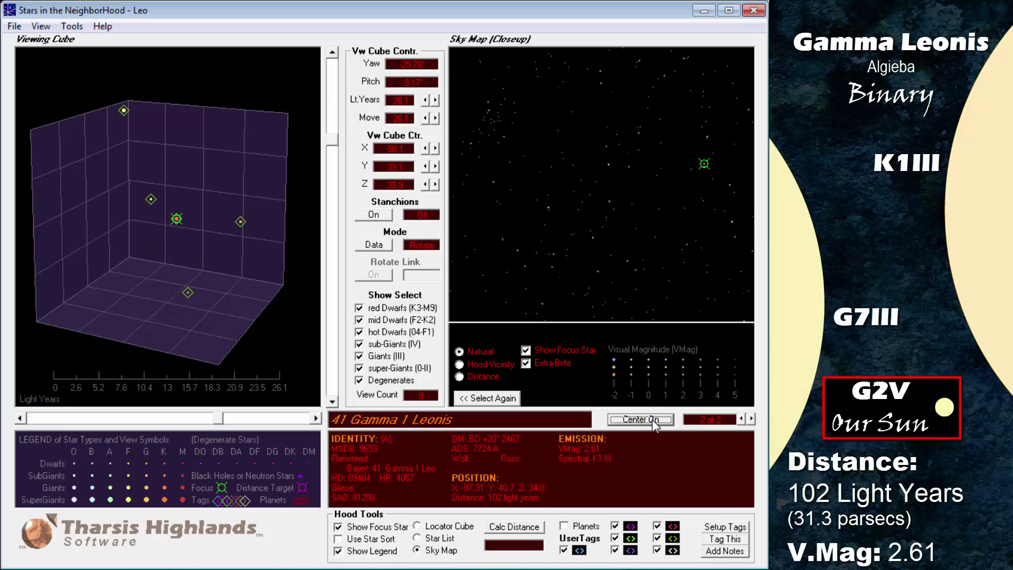
pyautogui.moveTo(265, 306); pyautogui.dragTo(237, 317)
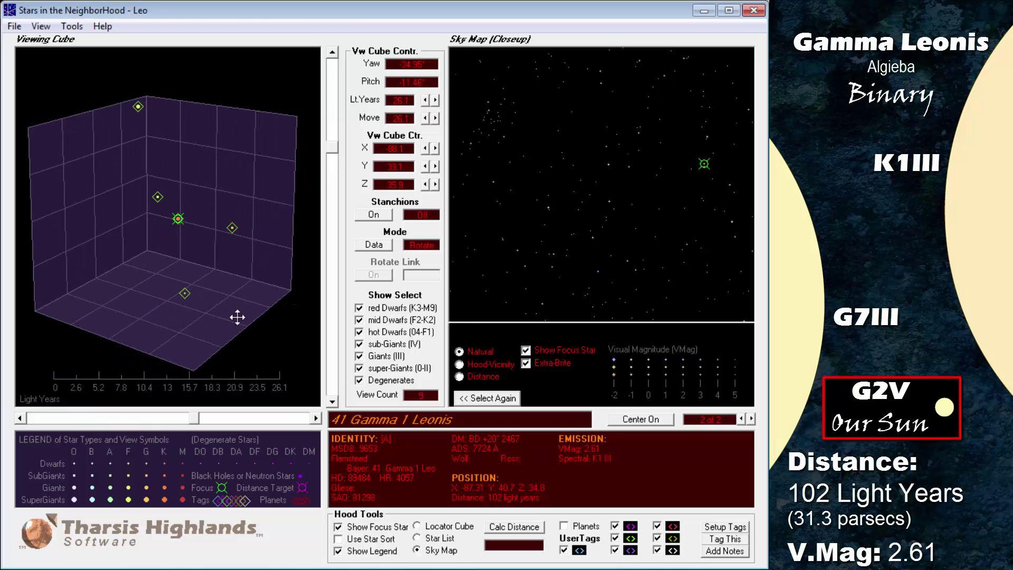
# Switch the sky map closeup to the region containing 17 Epsilon Leonis, and centre the viewing cube on that star.
pyautogui.click(502, 400)
pyautogui.click(620, 140)
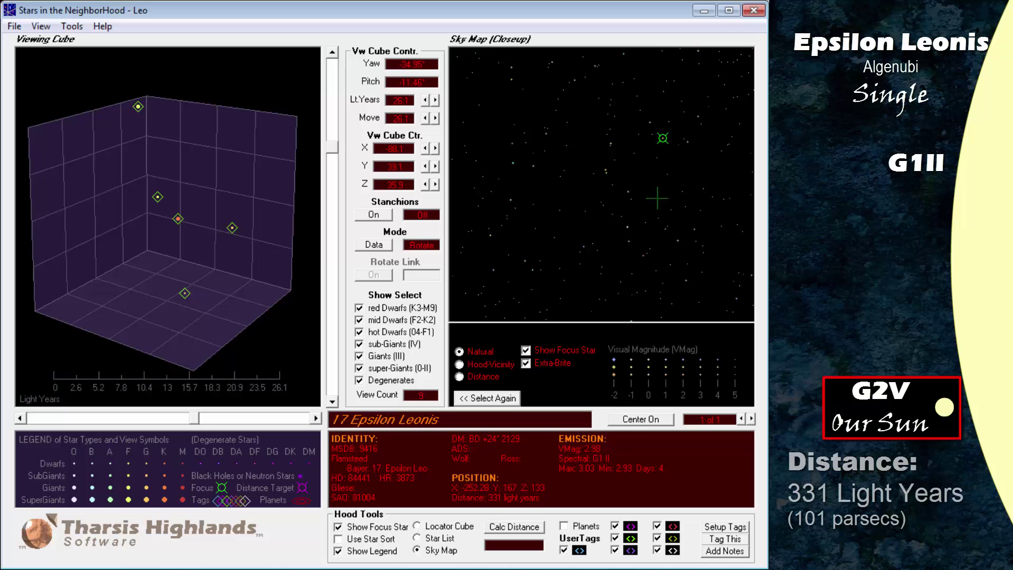
pyautogui.click(643, 419)
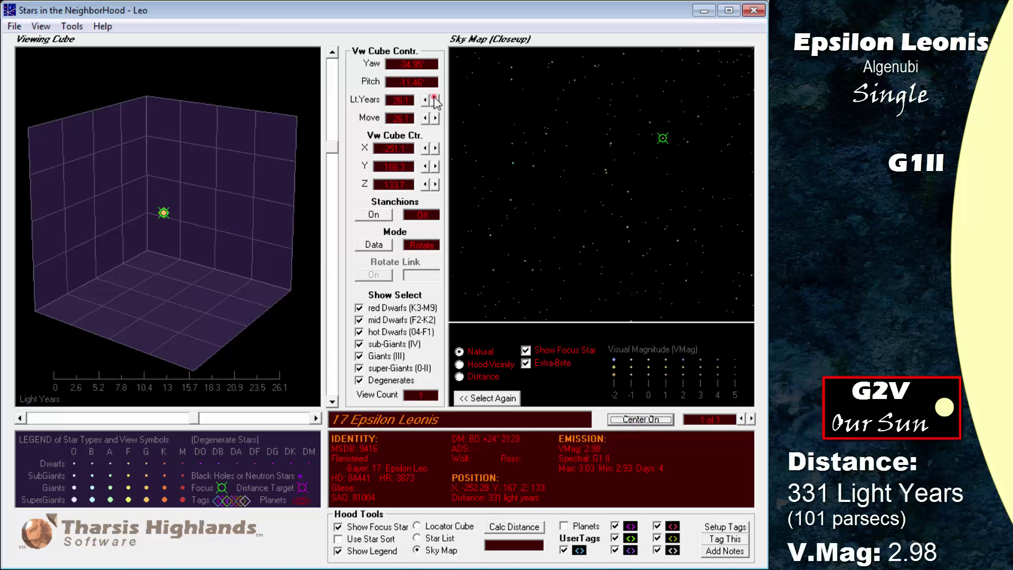
# Enlarge the viewing cube around 17 Epsilon Leonis to 104.4 light years and inspect it from another angle.
pyautogui.click(436, 100)
pyautogui.click(436, 100)
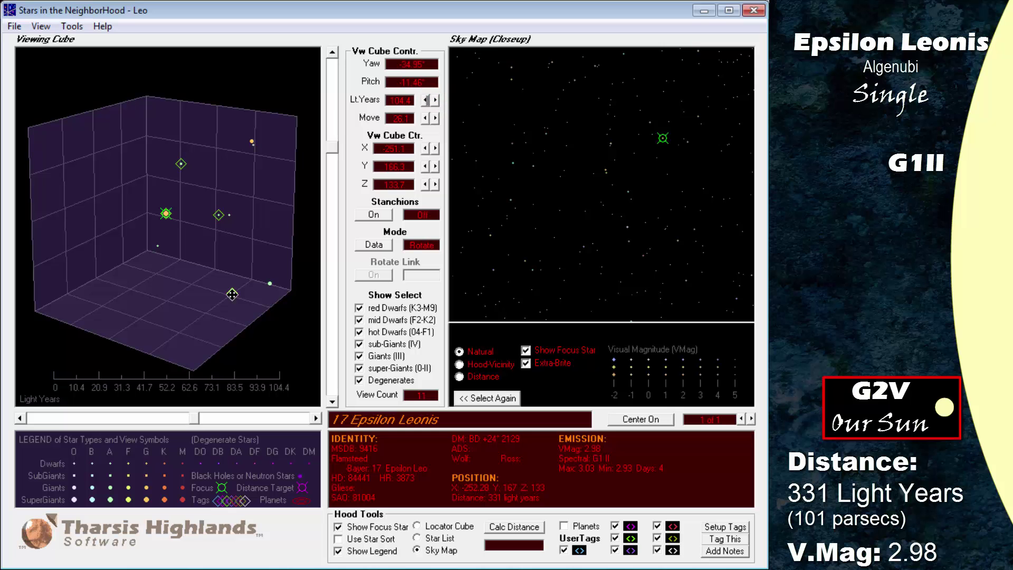
pyautogui.moveTo(243, 340); pyautogui.dragTo(222, 318)
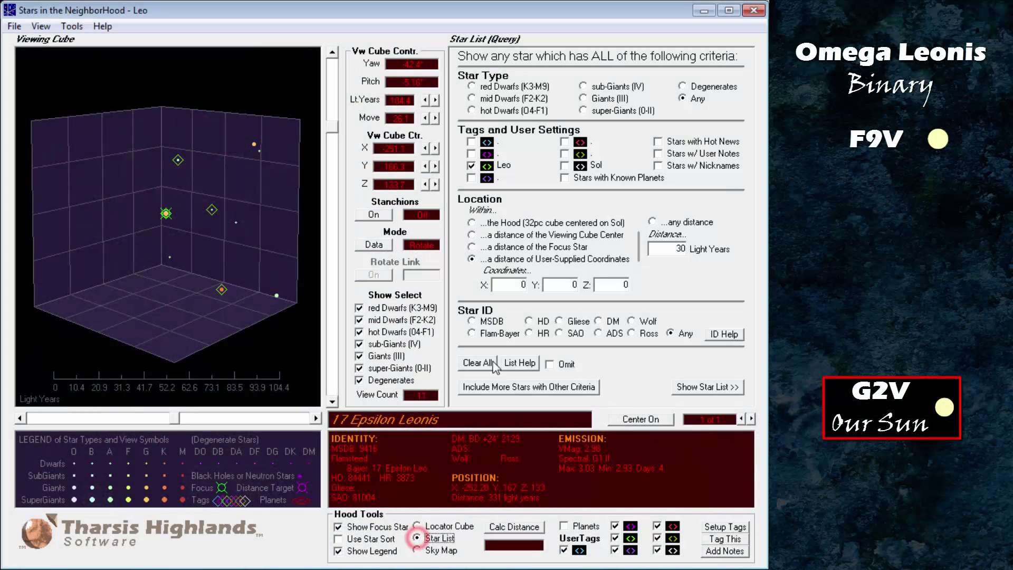
# Clear the star list criteria and query for the Flamsteed-Bayer ID "omega leo" at any distance.
pyautogui.click(653, 369)
pyautogui.click(472, 333)
pyautogui.click(676, 317)
pyautogui.write('omega ')
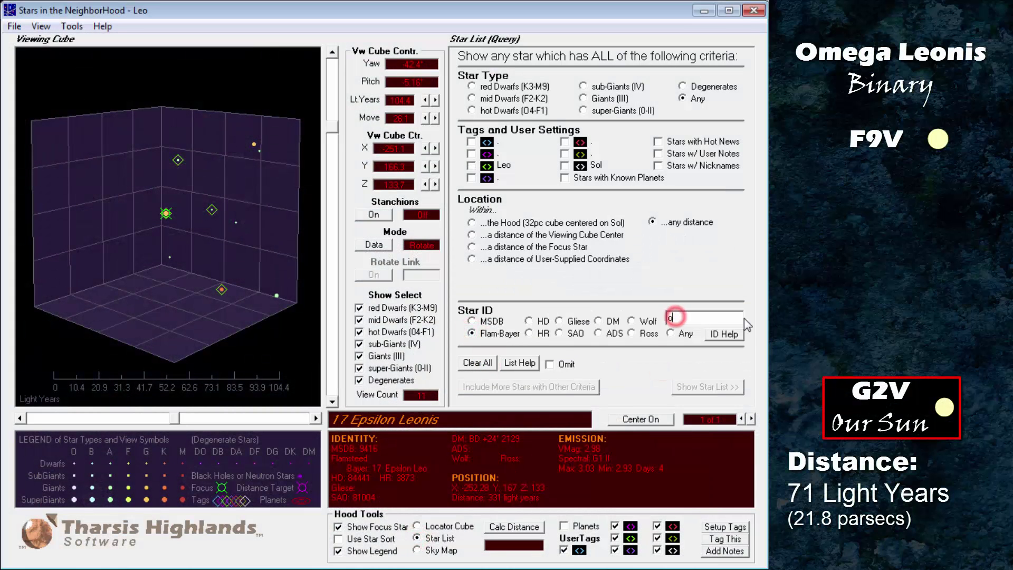
pyautogui.write('leo')
pyautogui.click(707, 387)
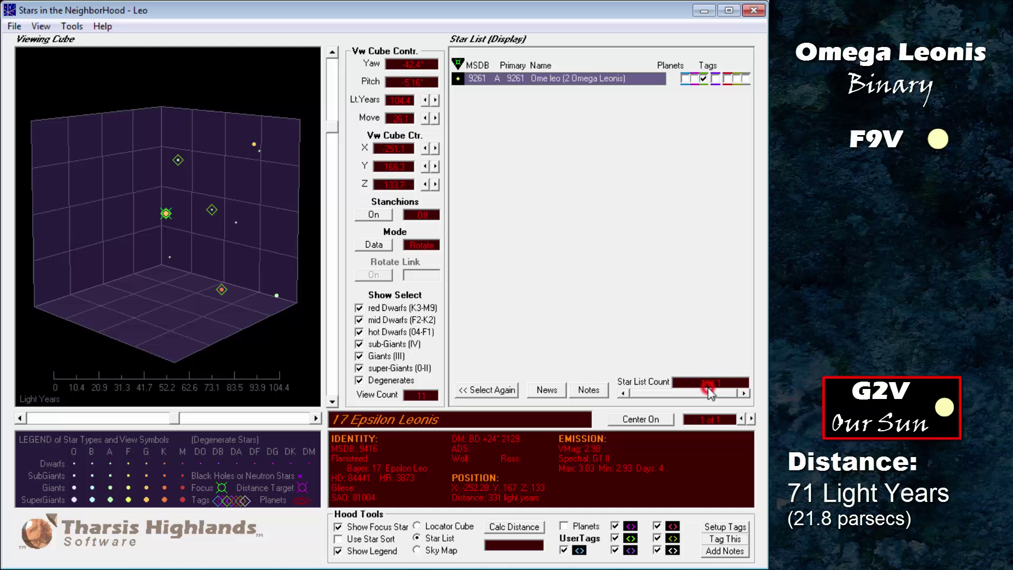
# Centre the viewing cube on 2 Omega Leonis as the focus star, and reduce the cube to 52.2 light years.
pyautogui.click(645, 422)
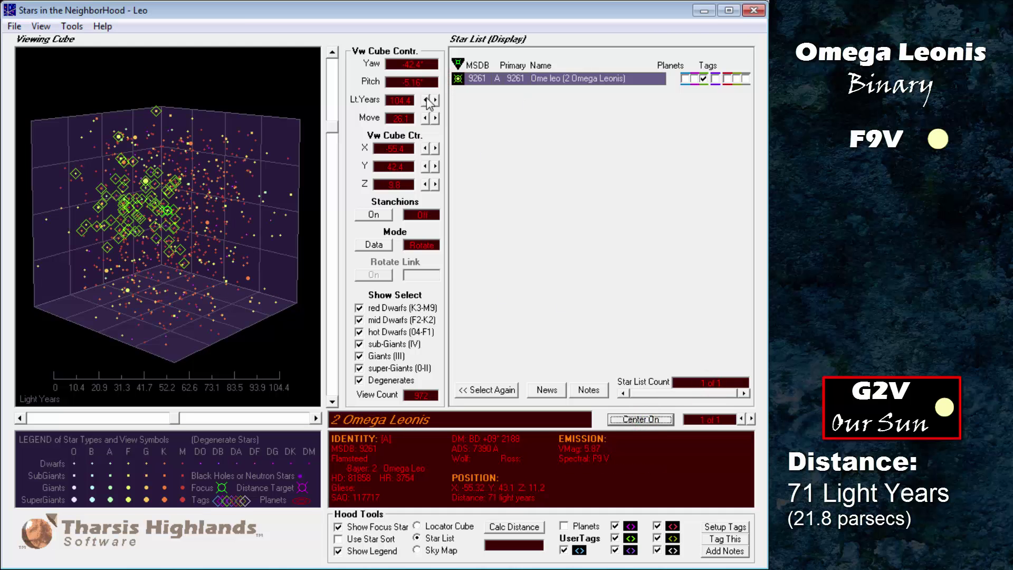
pyautogui.click(425, 100)
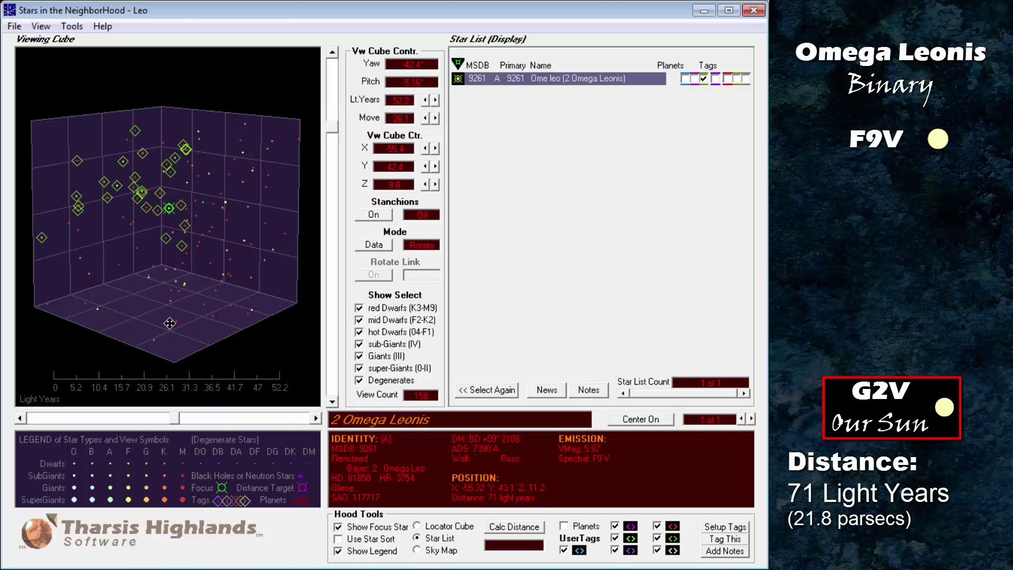
pyautogui.moveTo(169, 323); pyautogui.dragTo(83, 348)
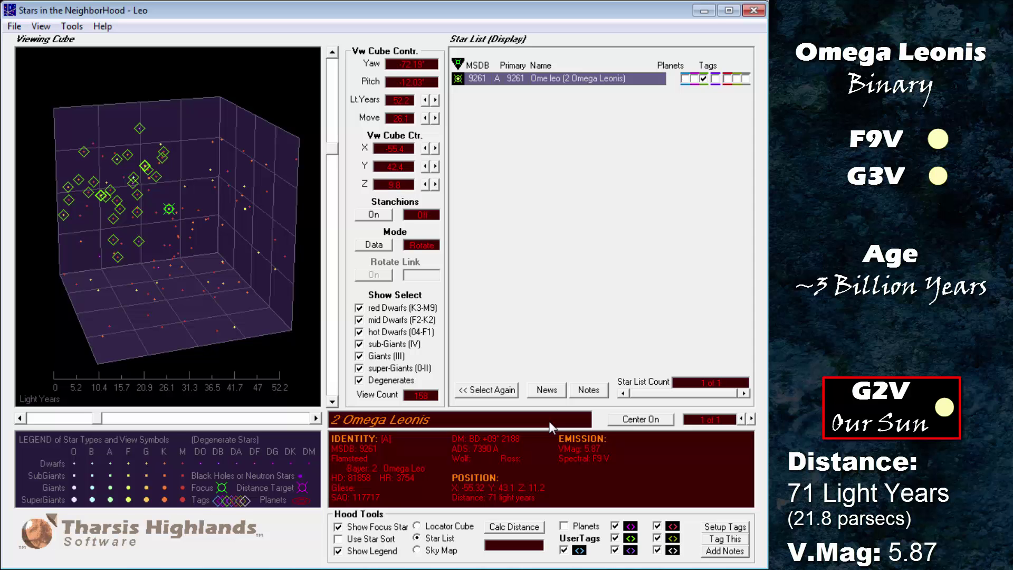
# Query the star list for the Flamsteed-Bayer ID "35 leo".
pyautogui.click(504, 392)
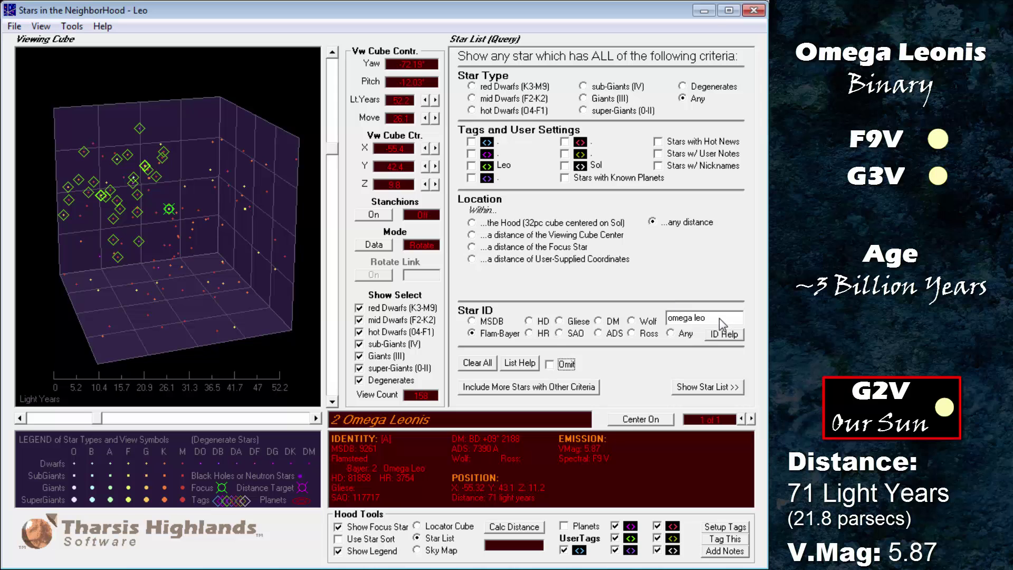
pyautogui.moveTo(719, 318); pyautogui.dragTo(666, 320)
pyautogui.write('35 leo')
pyautogui.click(707, 387)
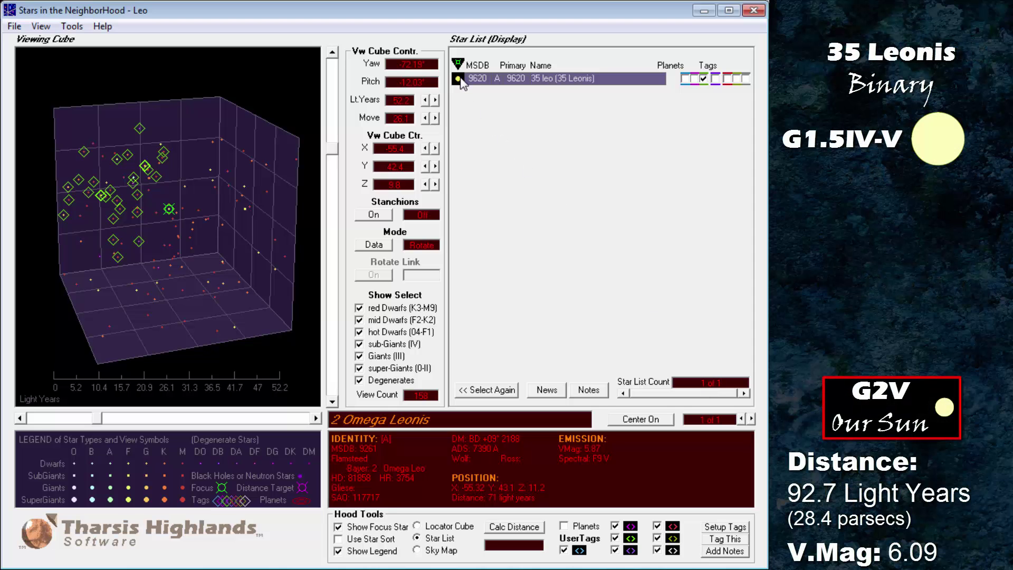
# Make 35 Leonis the focus star, centre the viewing cube on it and rotate the cube to inspect its neighbours.
pyautogui.click(459, 80)
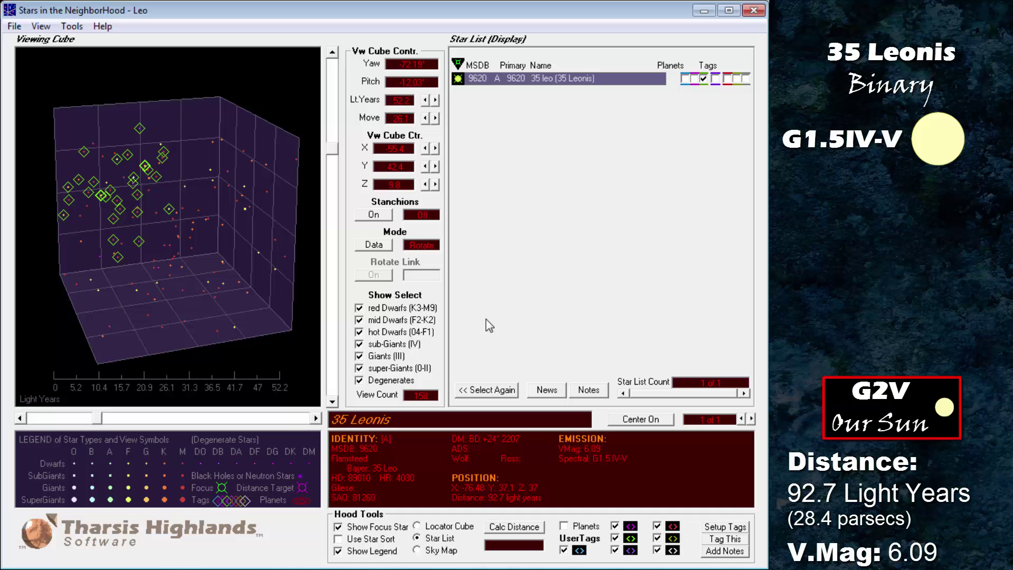
pyautogui.click(652, 419)
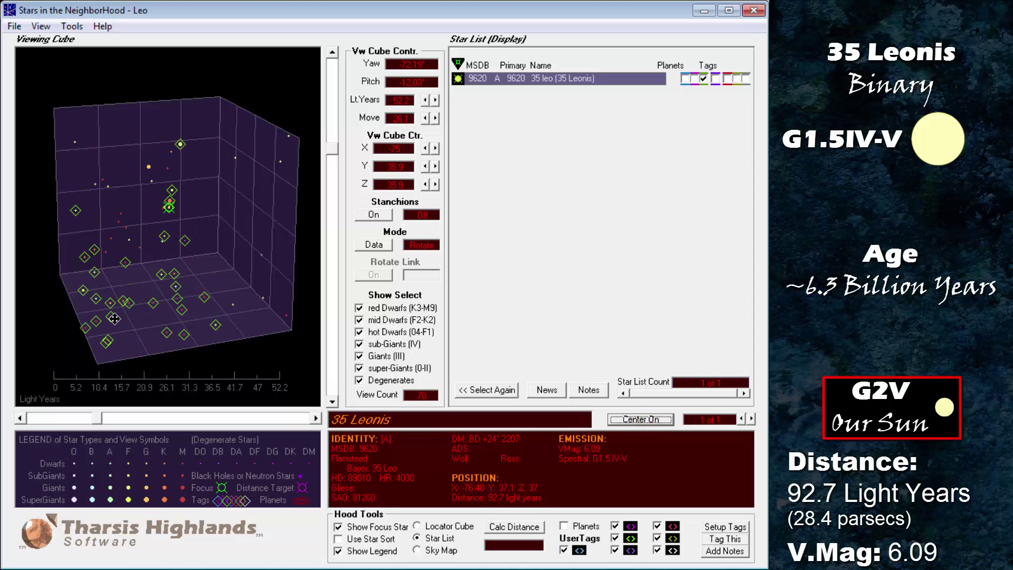
pyautogui.moveTo(115, 318); pyautogui.dragTo(187, 318)
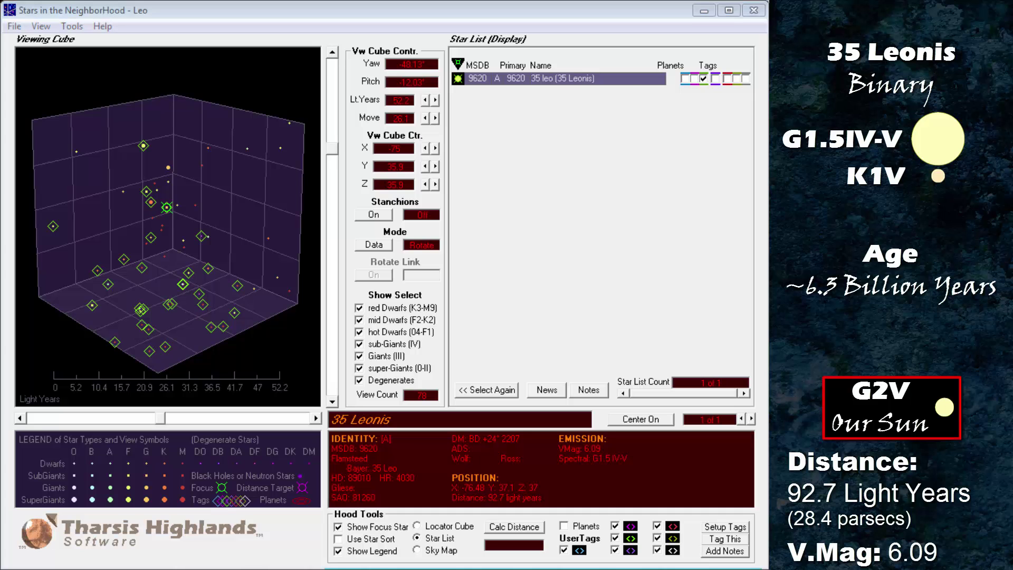
# Query the star list for the Flamsteed-Bayer ID "mu leo".
pyautogui.click(481, 391)
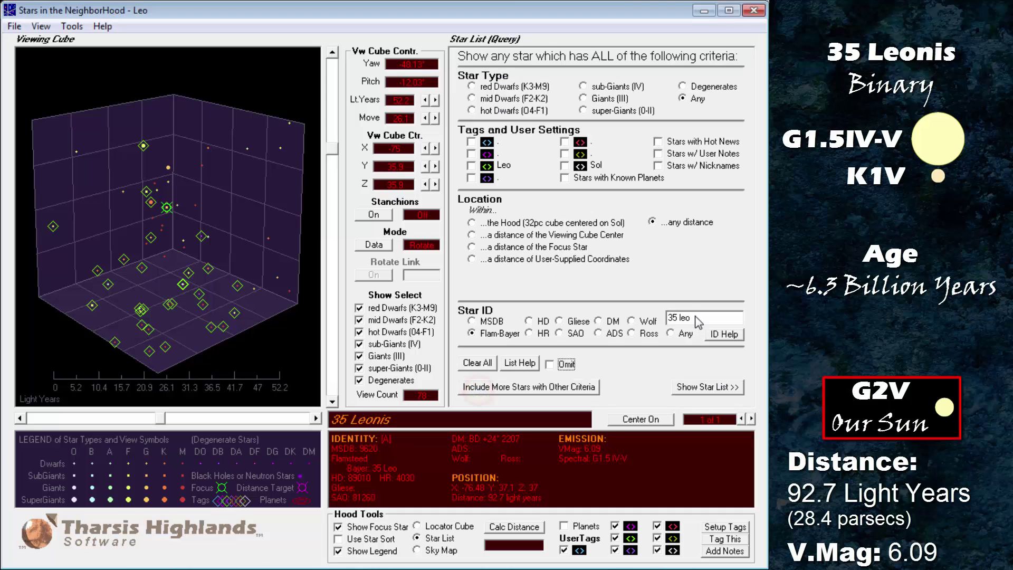
pyautogui.moveTo(695, 315); pyautogui.dragTo(656, 319)
pyautogui.write('mu leo')
pyautogui.press('Return')
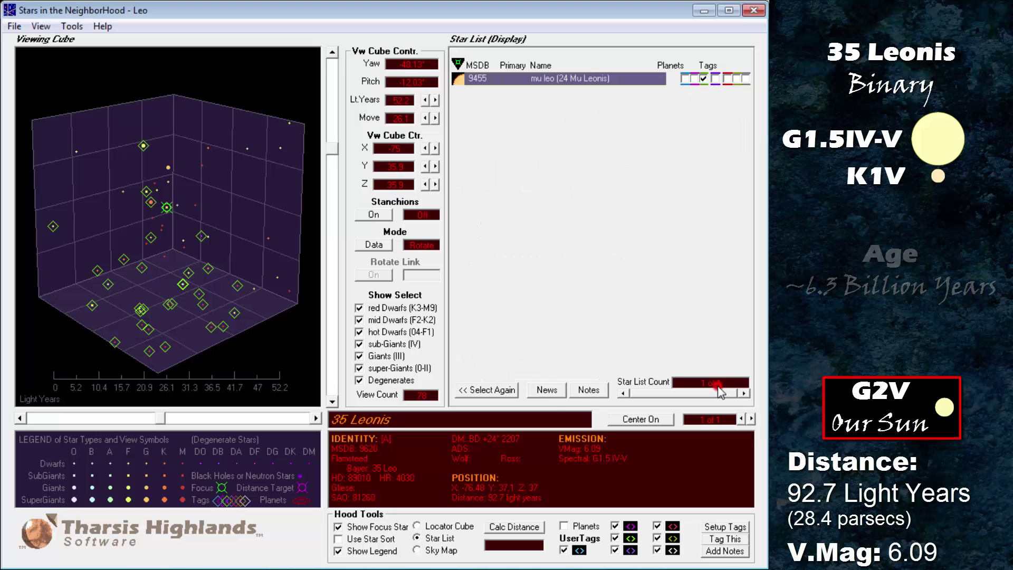
# Centre the viewing cube on 24 Mu Leonis as the focus star, and enlarge the cube to 104.4 light years.
pyautogui.click(458, 79)
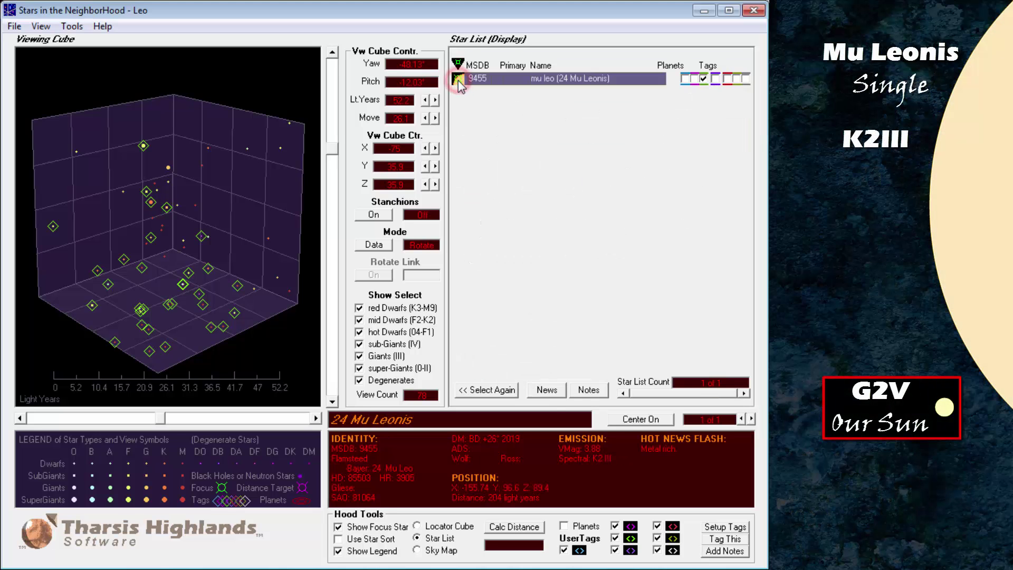
pyautogui.click(626, 421)
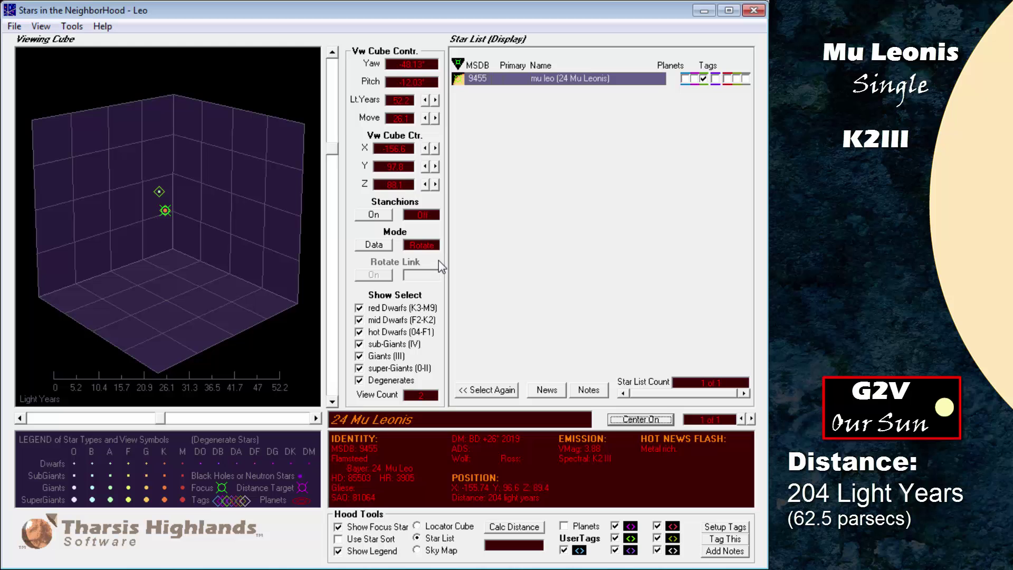
pyautogui.click(435, 100)
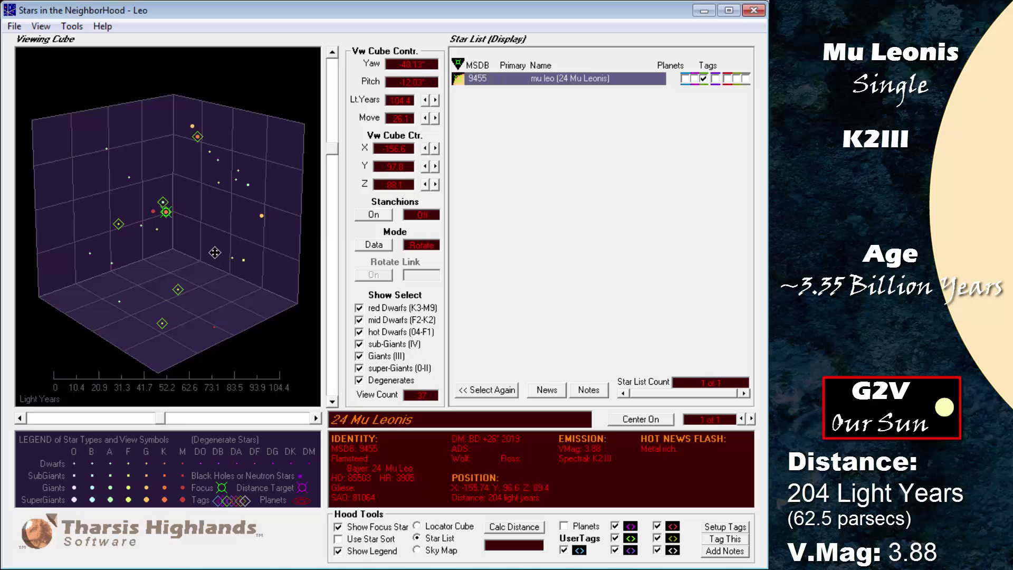
pyautogui.moveTo(114, 328); pyautogui.dragTo(141, 346)
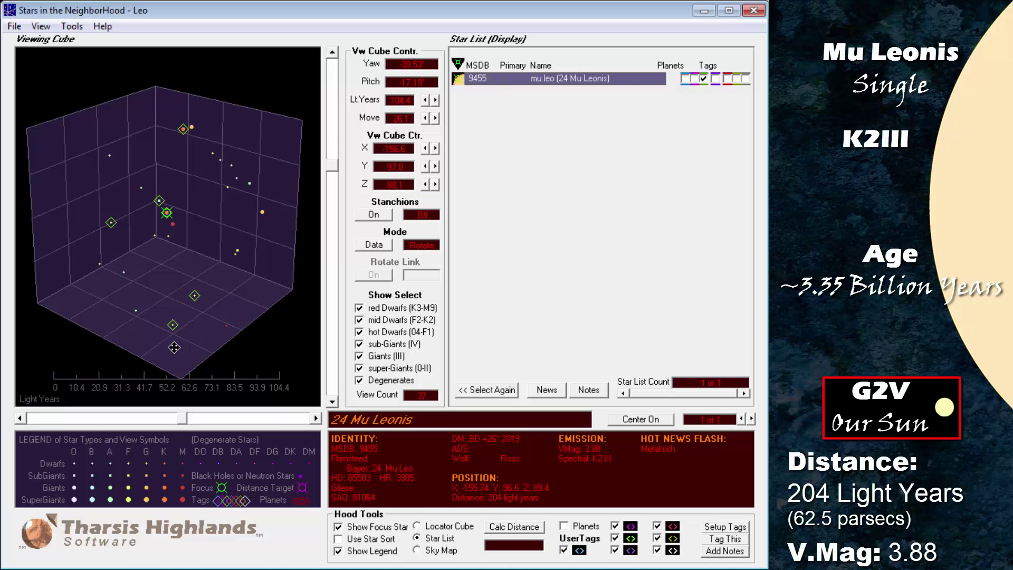
# Query the star list for the Flamsteed-Bayer ID "gamma leo".
pyautogui.click(485, 390)
pyautogui.moveTo(700, 317); pyautogui.dragTo(656, 323)
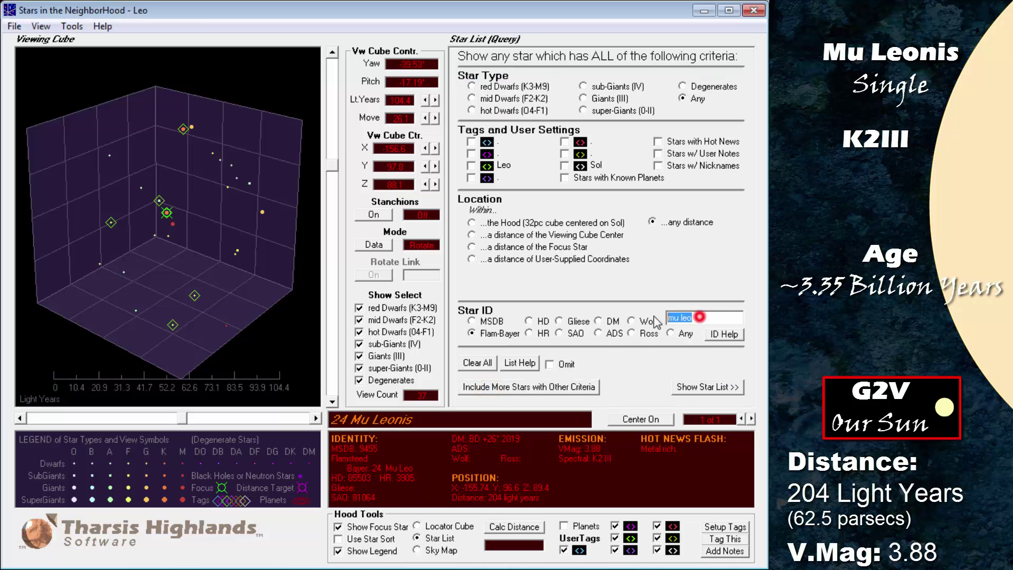
pyautogui.write('gamma leo')
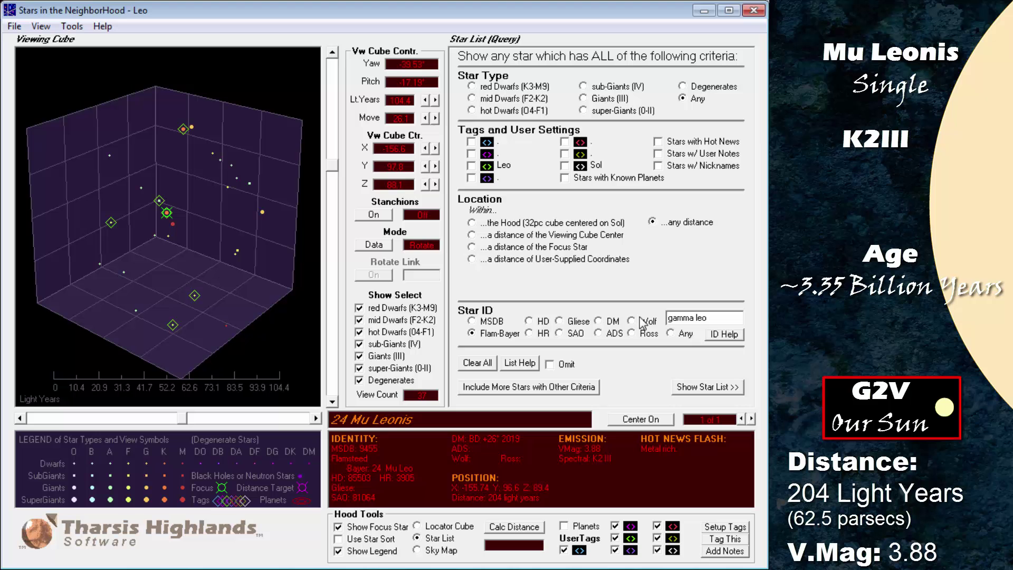
pyautogui.click(708, 387)
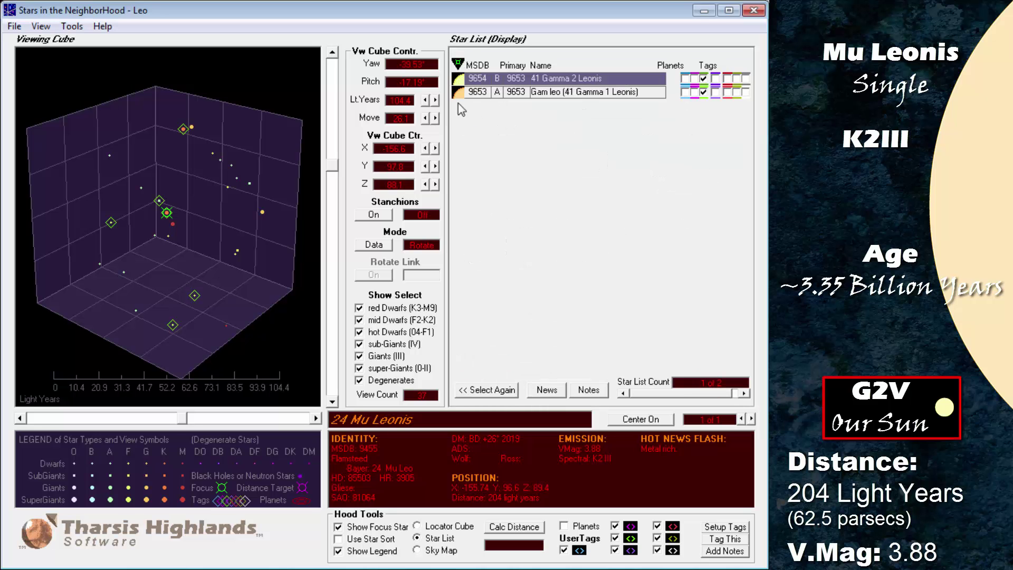
# Centre the viewing cube on 41 Gamma 1 Leonis from the star list, and reduce the cube to 52.2 light years.
pyautogui.click(458, 92)
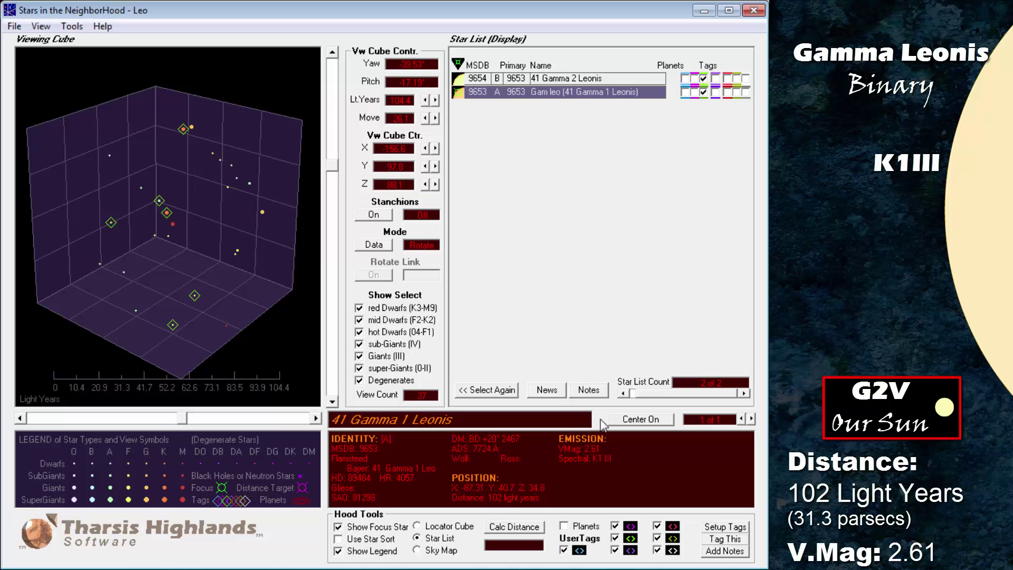
pyautogui.click(654, 419)
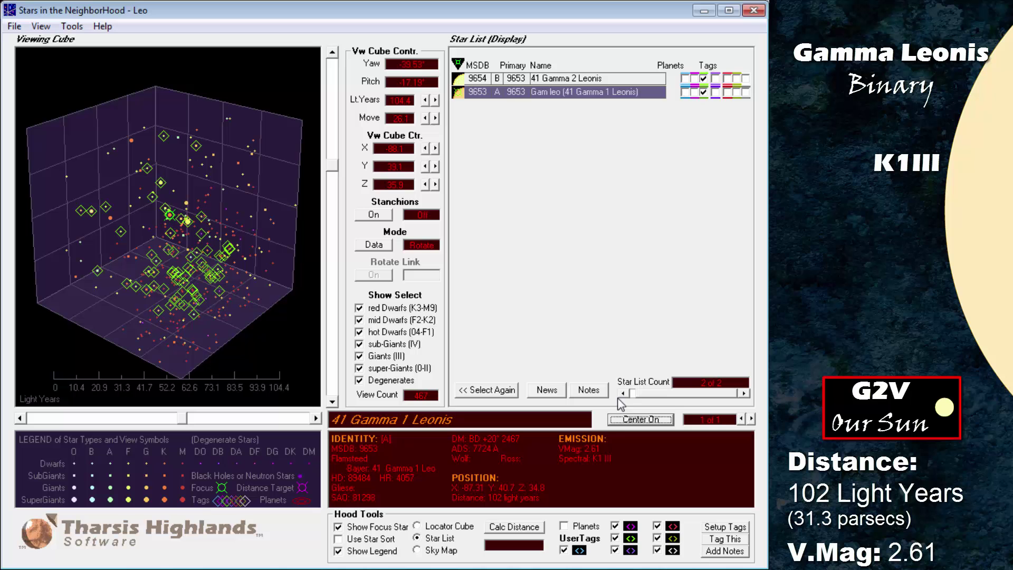
pyautogui.click(425, 100)
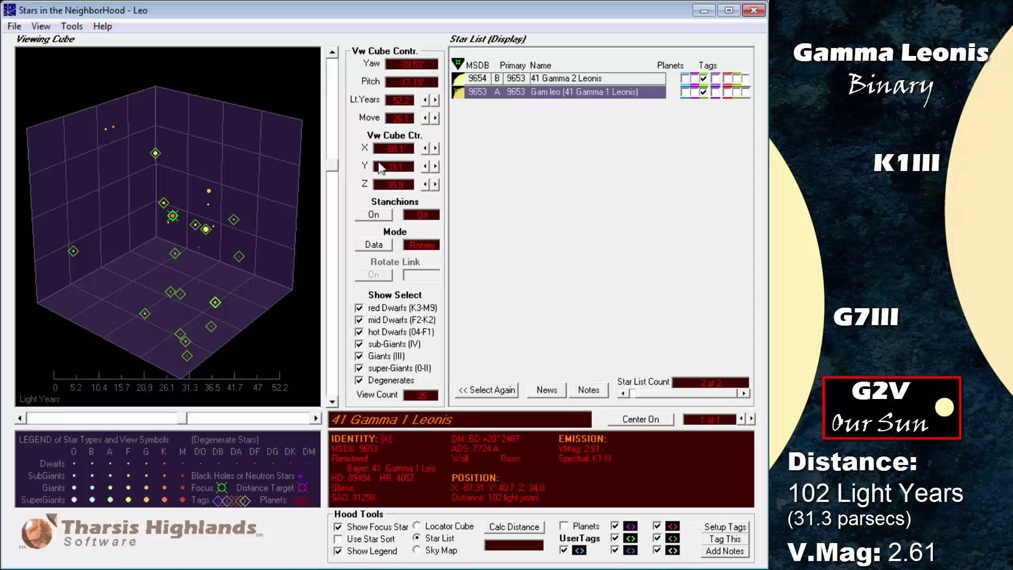
pyautogui.moveTo(171, 360); pyautogui.dragTo(167, 321)
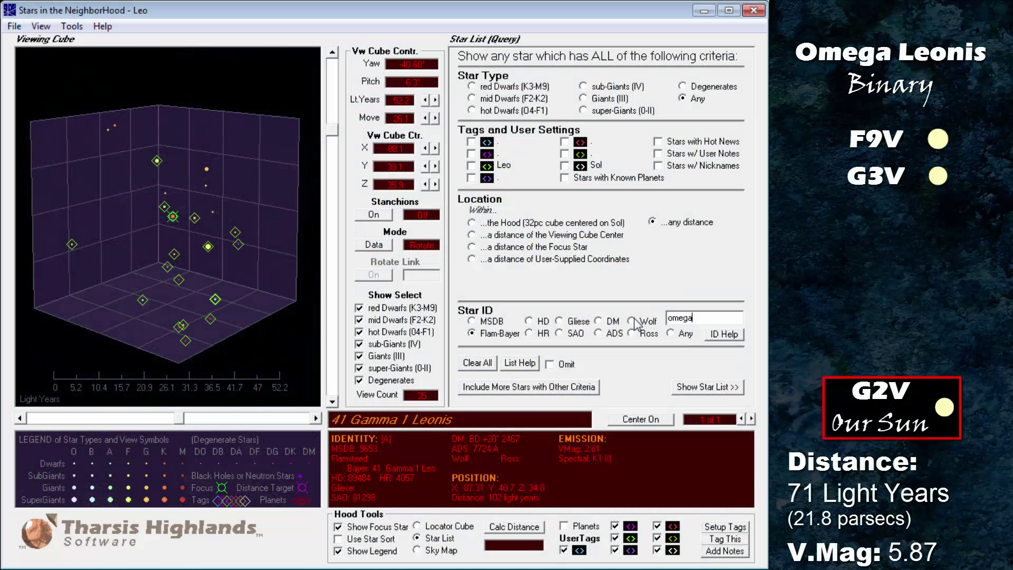
# Query the star list for "omega leo", and centre the viewing cube on 2 Omega Leonis as the focus star.
pyautogui.write('eo')
pyautogui.click(708, 387)
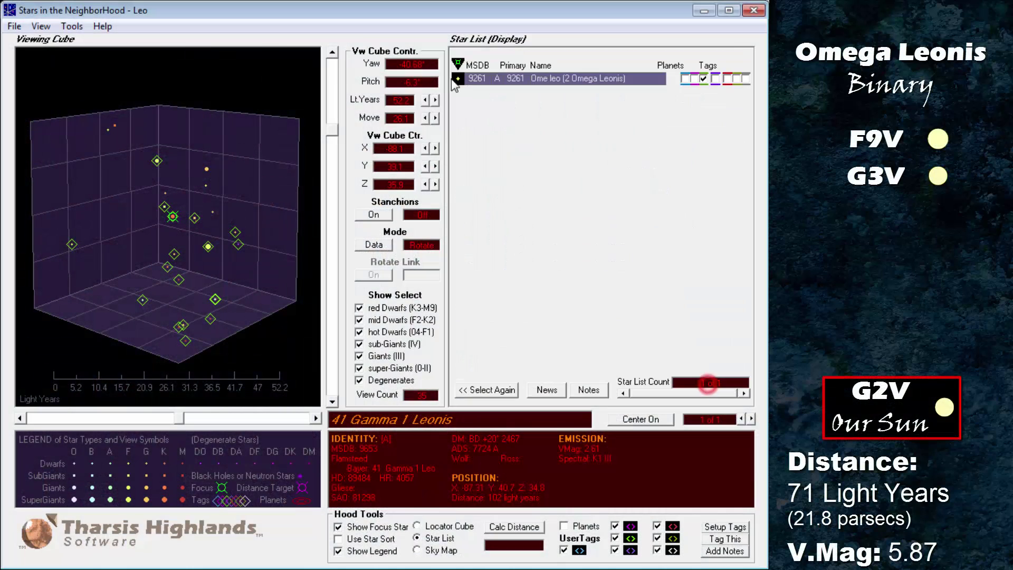
pyautogui.click(648, 420)
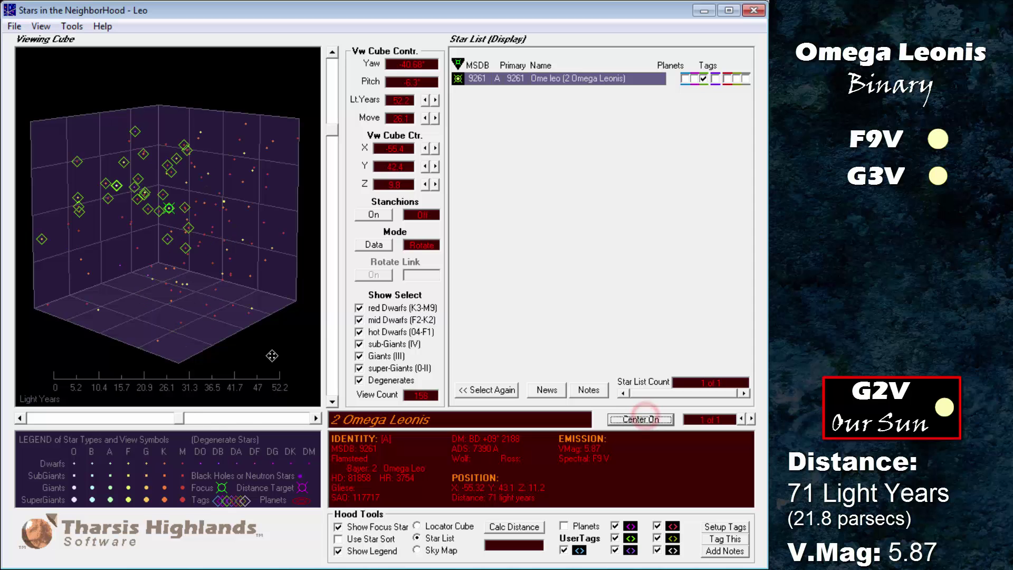
pyautogui.moveTo(208, 328); pyautogui.dragTo(72, 343)
# Show alien skies from the focus star Omega Leonis on the sky map, and open a closeup of an equatorial region.
pyautogui.click(417, 551)
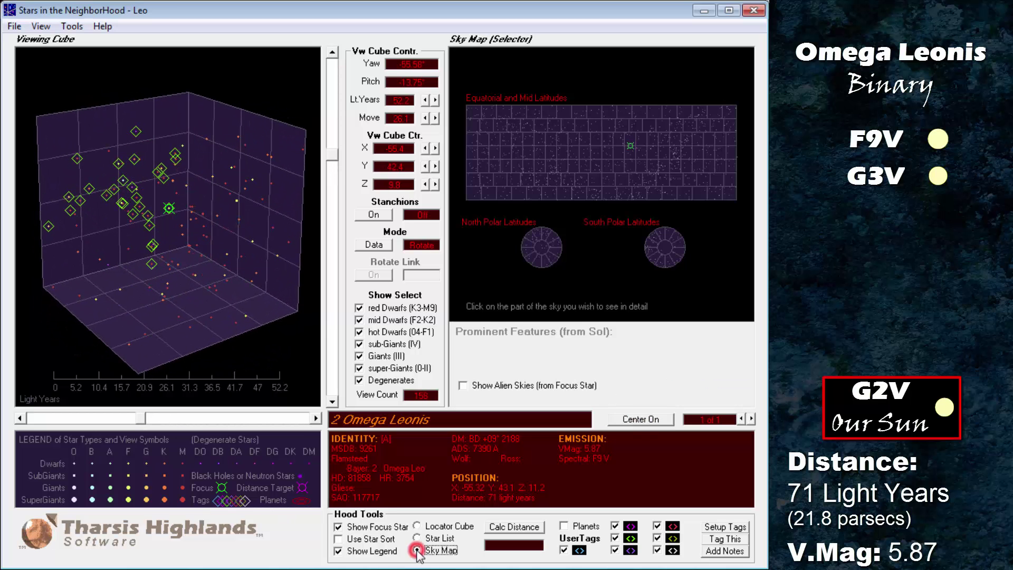
pyautogui.click(463, 385)
pyautogui.click(676, 153)
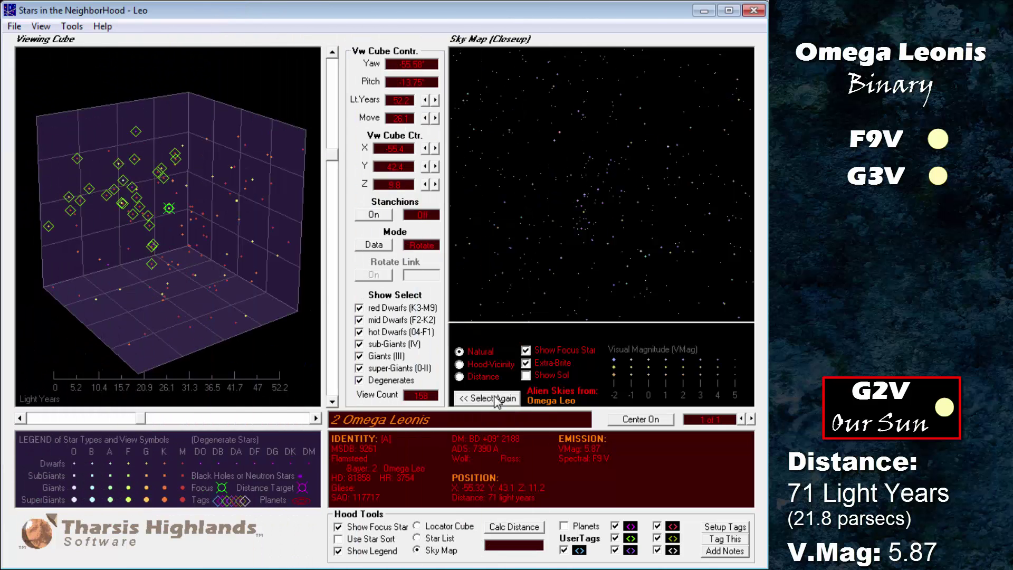
# Examine Omega Leonis's alien sky in closeups of two other sky regions, including the one containing Mizar and Alcor.
pyautogui.click(499, 398)
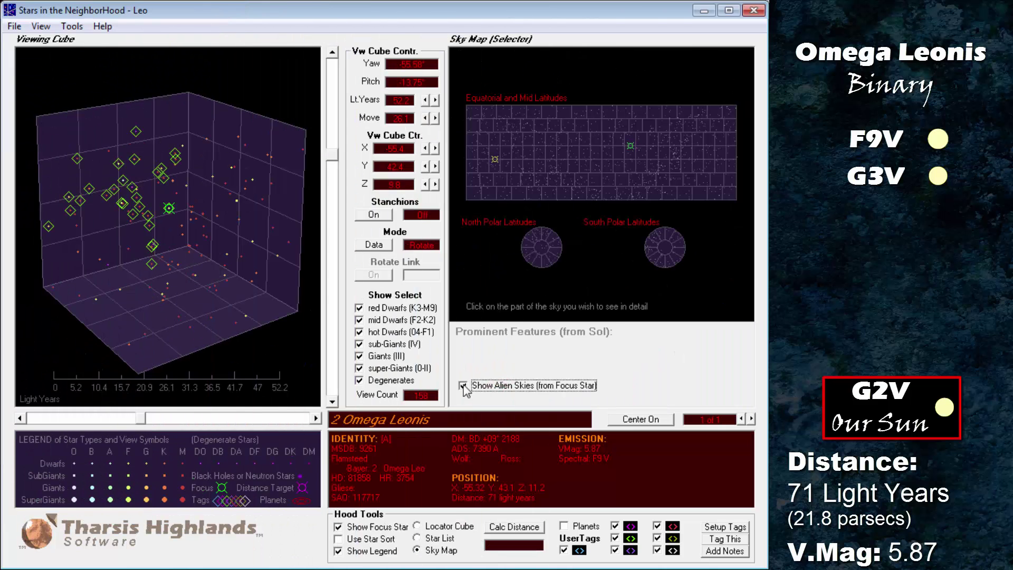
pyautogui.click(697, 141)
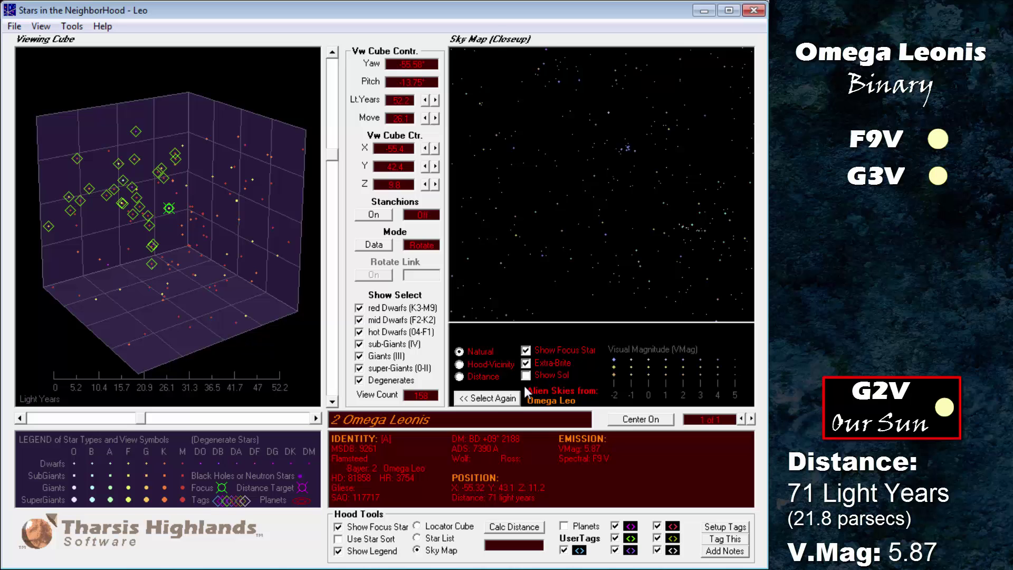
pyautogui.click(513, 400)
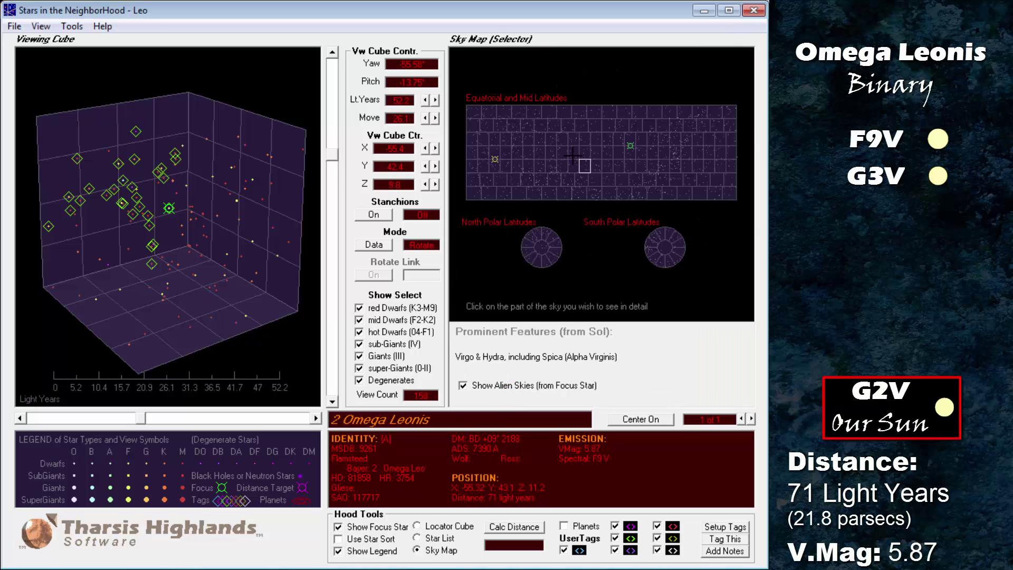
pyautogui.click(529, 126)
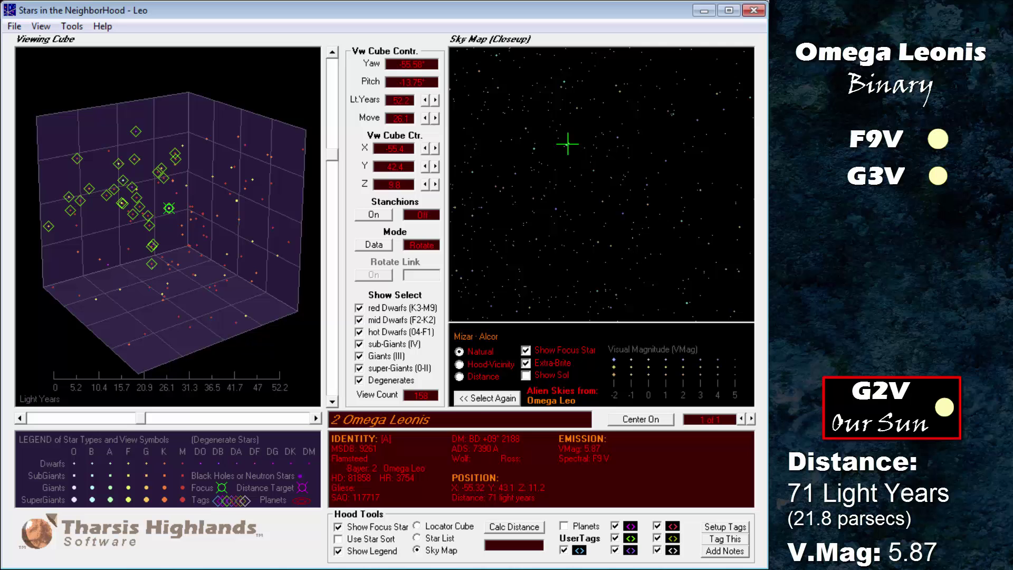
# Open the sky closeup of the Aquarius & Capricornus region, show Sol in it, and identify the bright stars near Sol's marker.
pyautogui.click(487, 398)
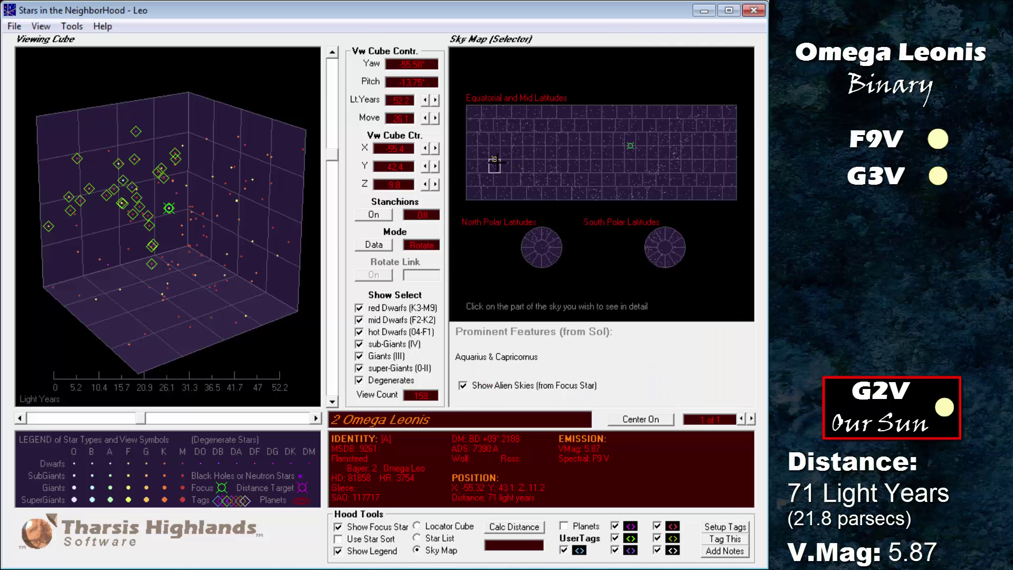
pyautogui.click(494, 161)
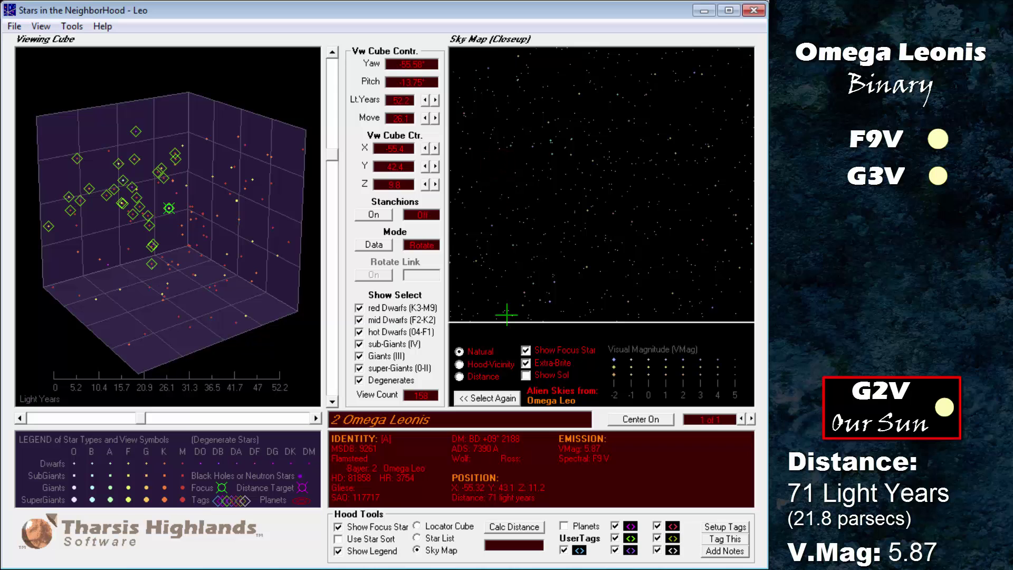
pyautogui.click(526, 375)
pyautogui.moveTo(551, 139)
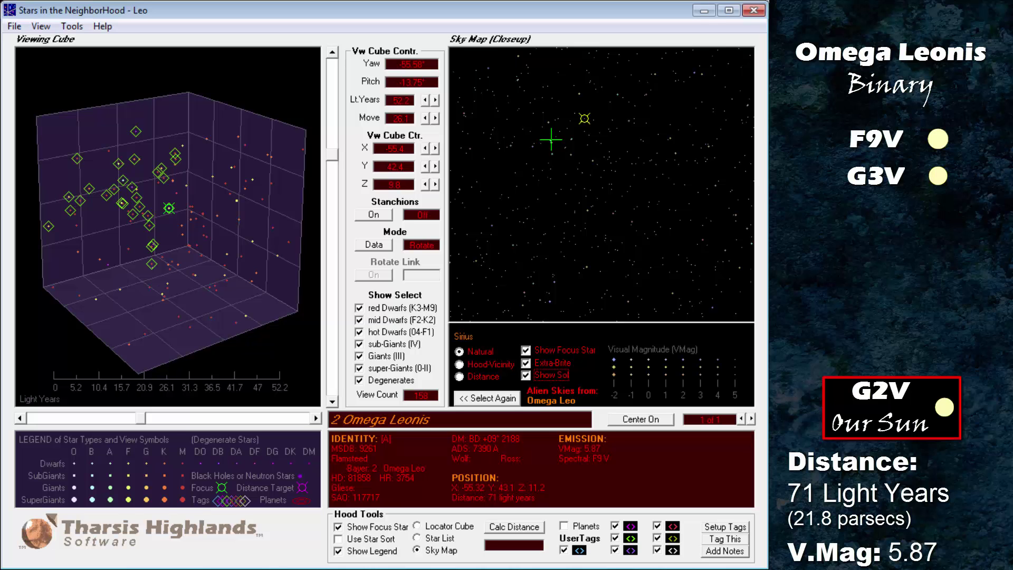
pyautogui.moveTo(548, 122)
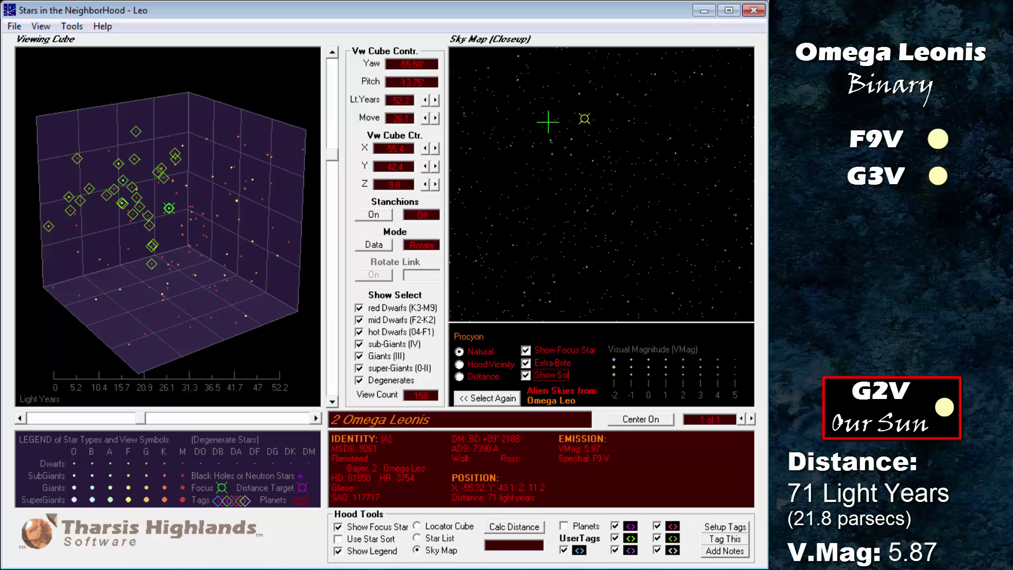